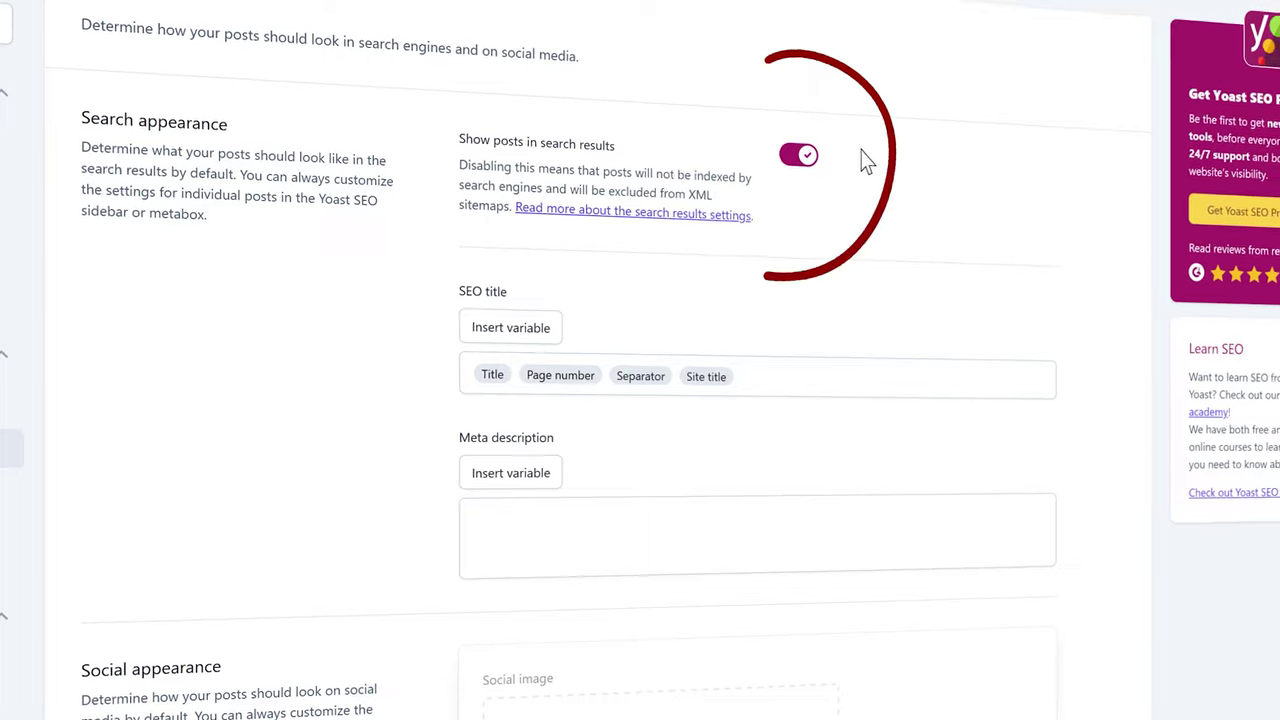
Step: Preview Yoast settings: hide posts from search and set the SEO title 'Alphabet Apartments | Serviced Apartments in the Netherlands'
click(791, 160)
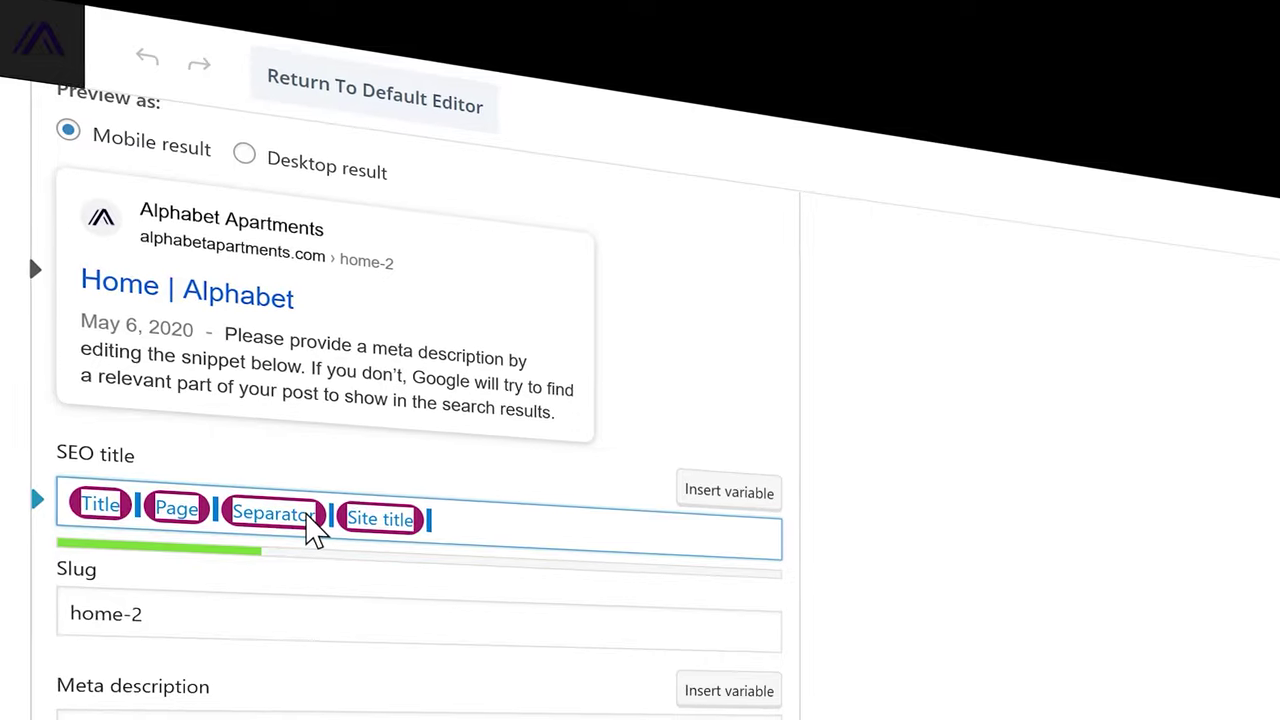
key(ctrl+a)
key(BackSpace)
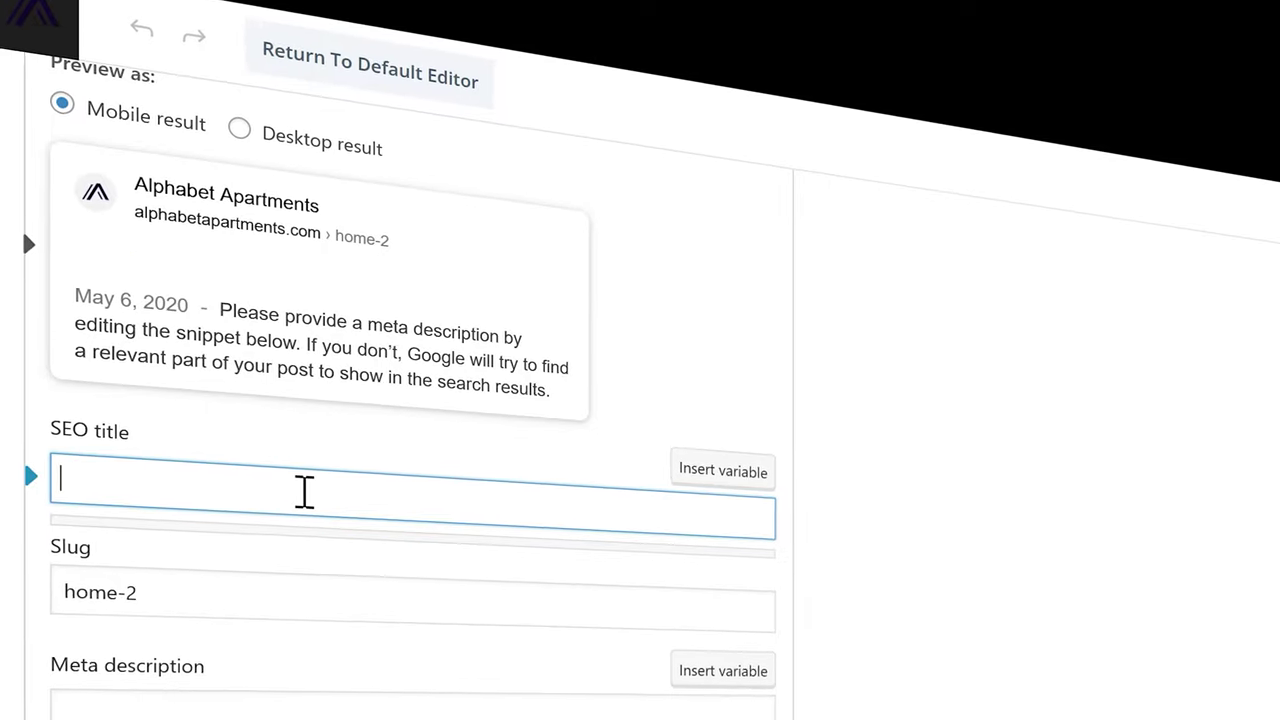
text(Alphabet Apartments | Servic)
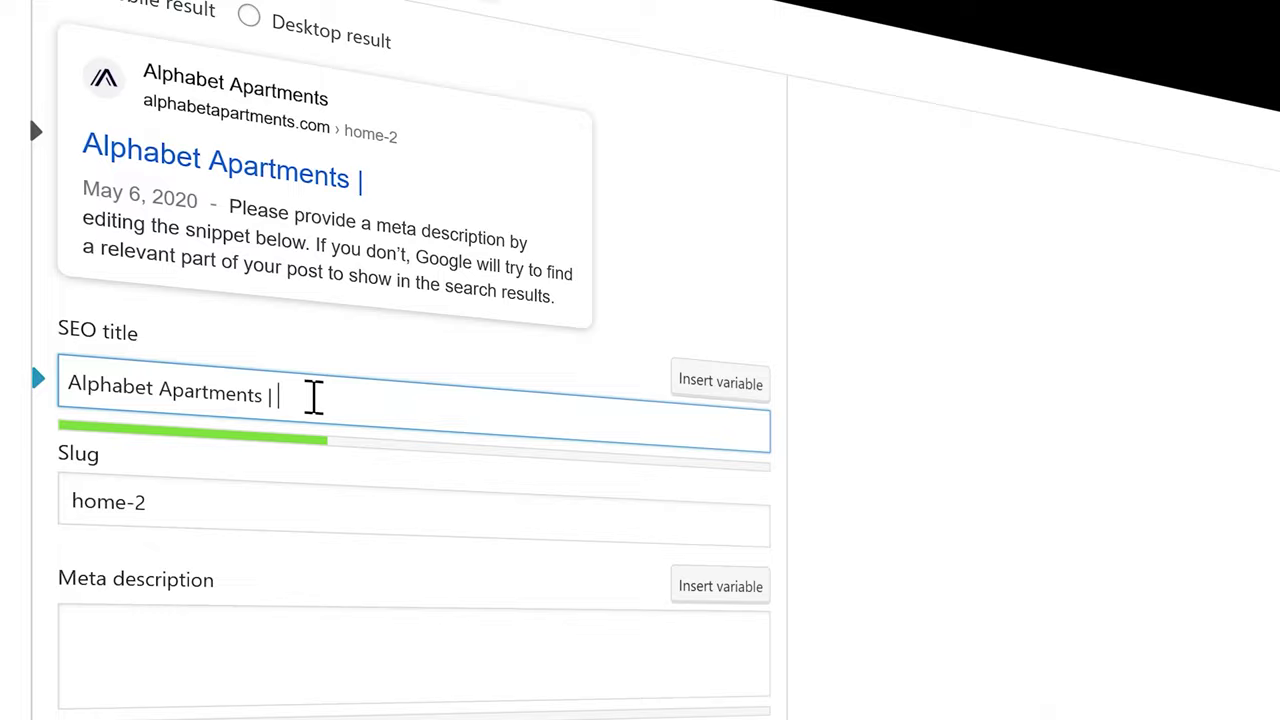
text(ed Apartments in the Netherlands)
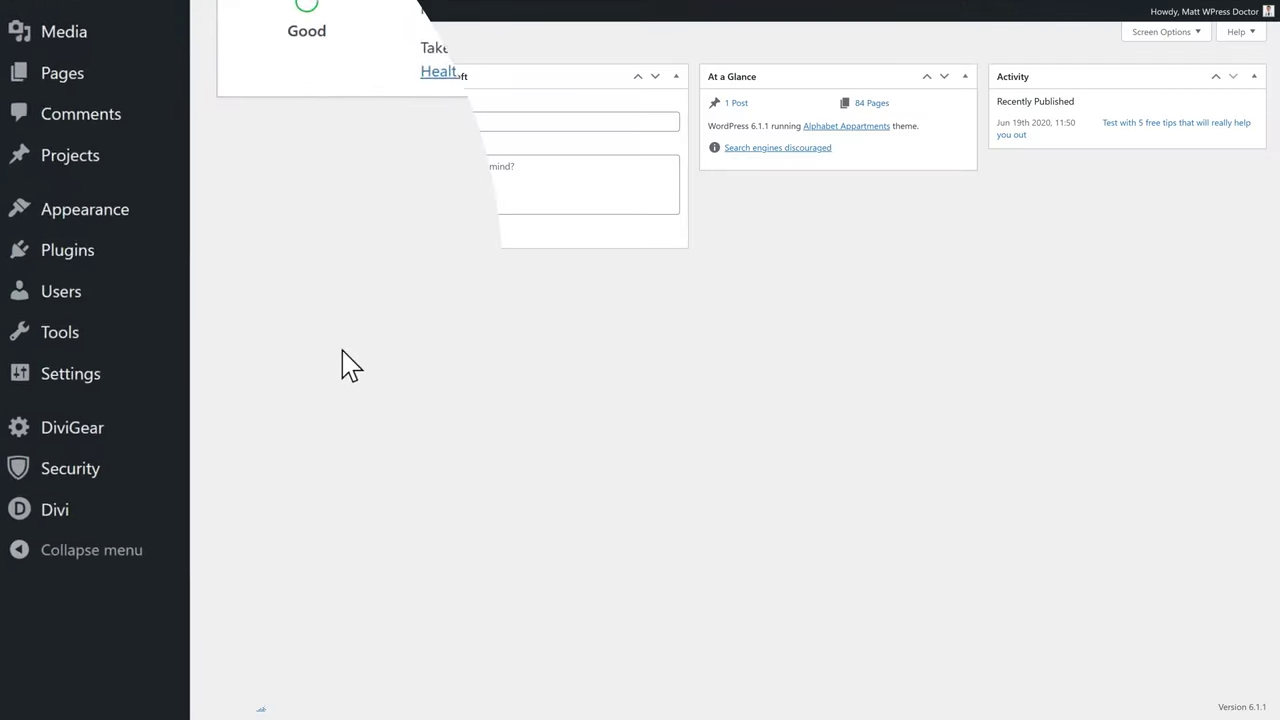
Step: Correct the plugin search to 'yoast', then install and activate Yoast SEO
mouse_move(105, 262)
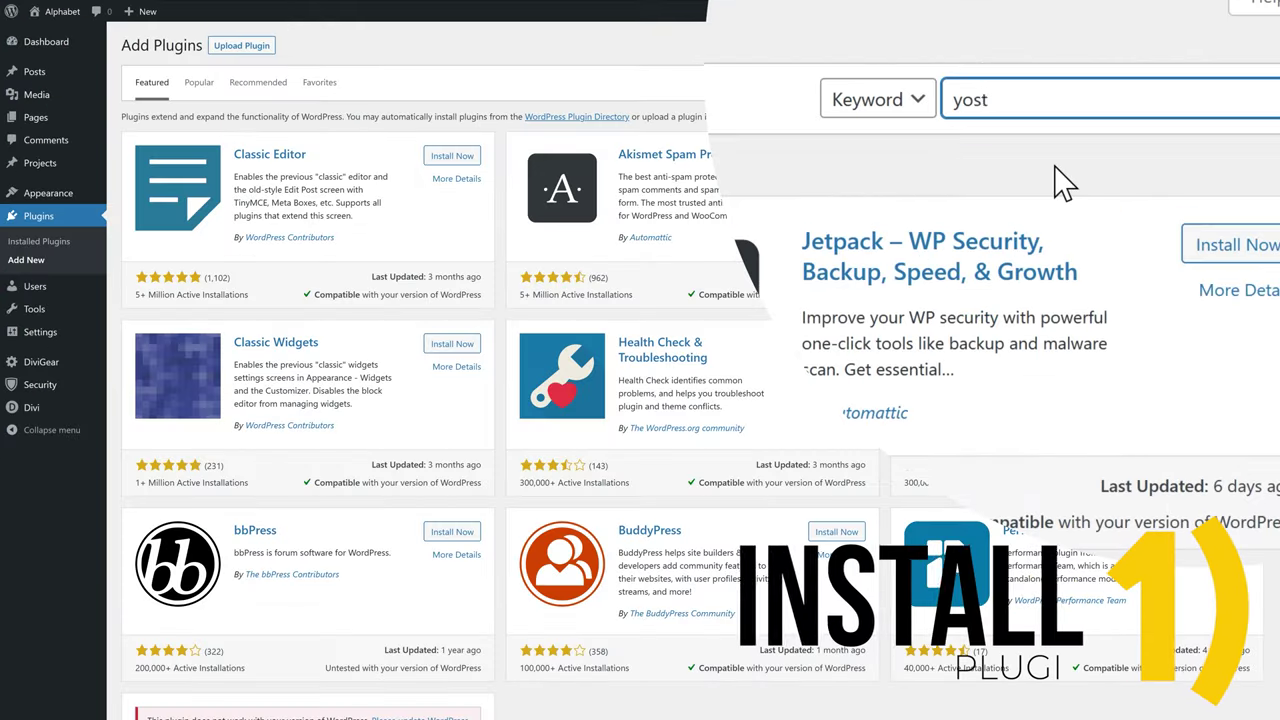
key(BackSpace)
key(BackSpace)
text(ast)
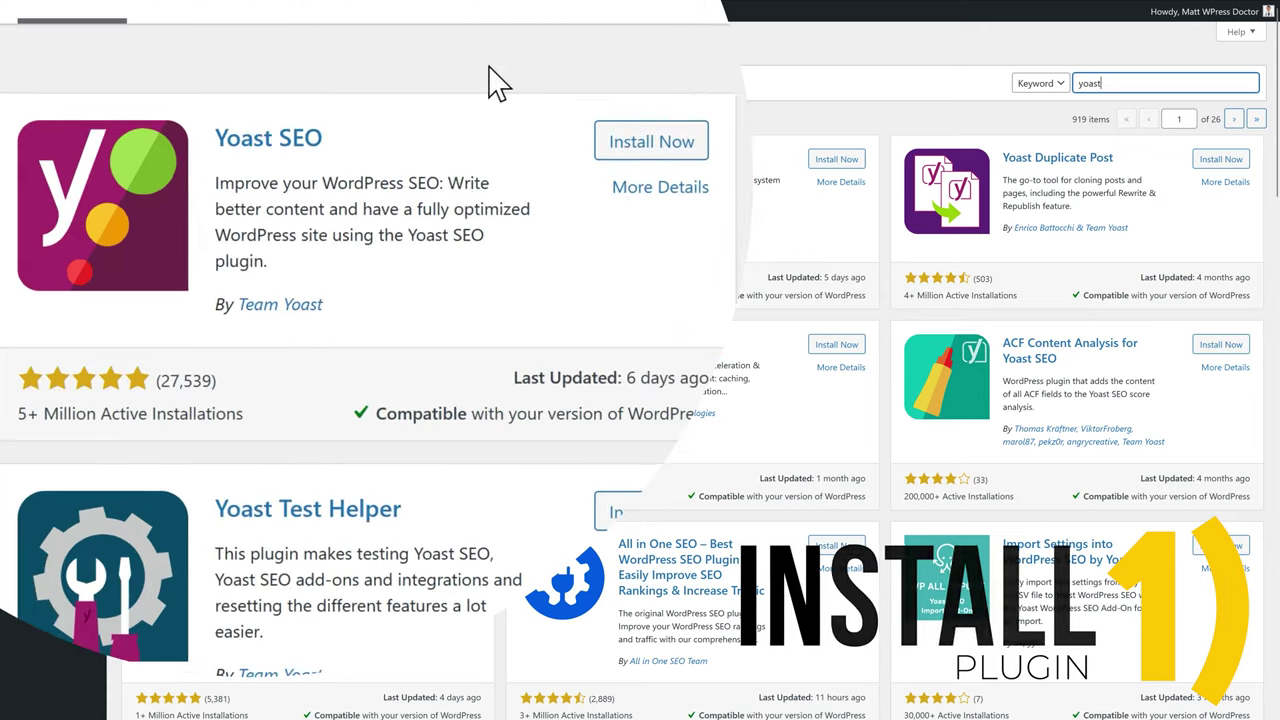
click(648, 150)
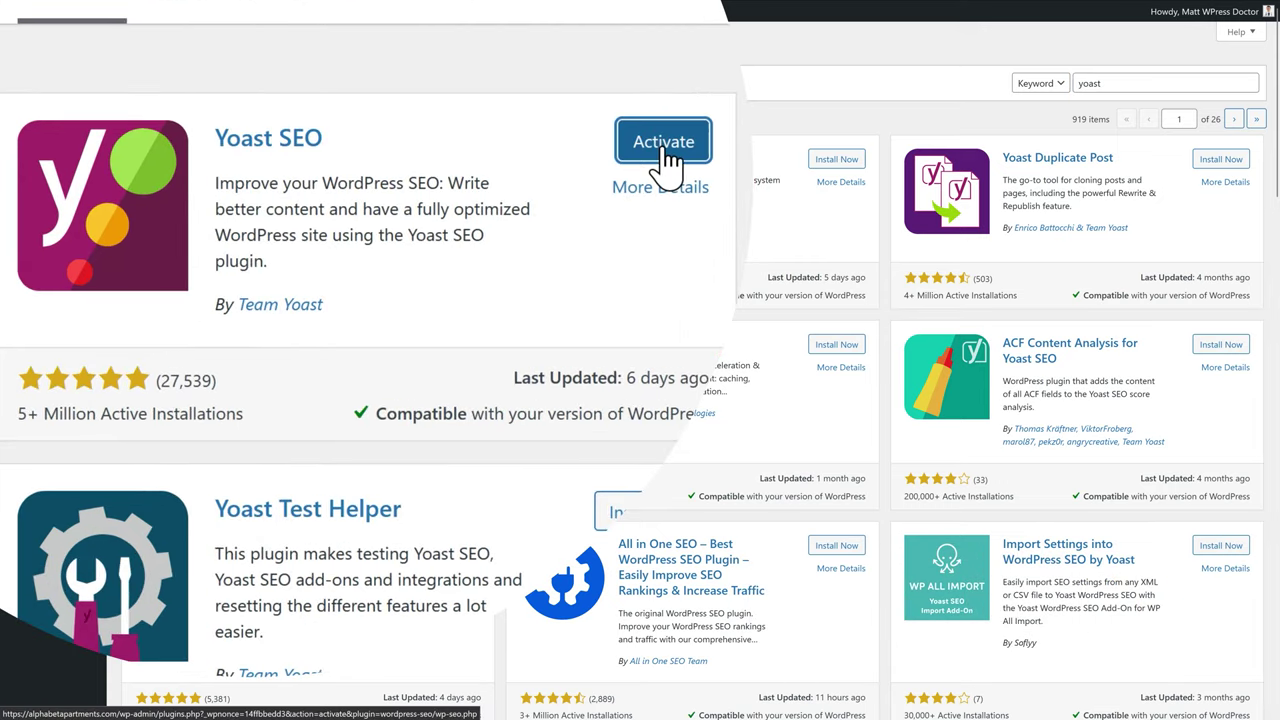
click(663, 145)
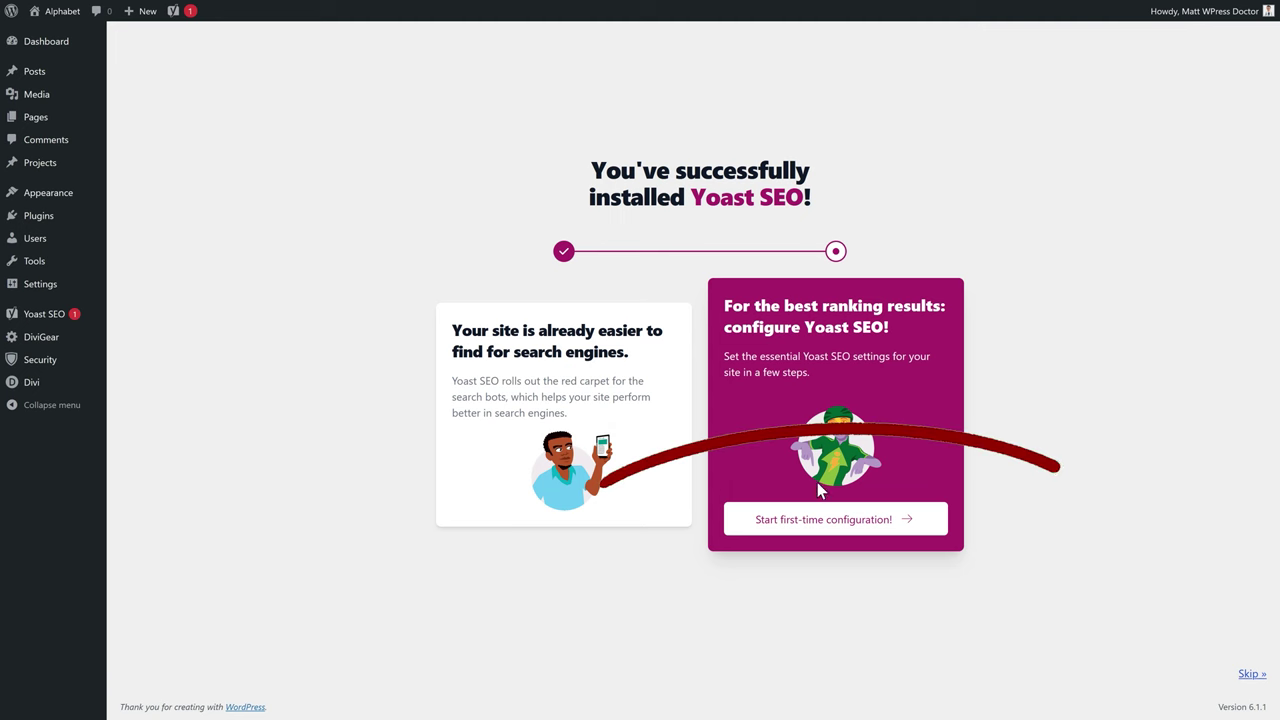
Step: Start first-time configuration, dismiss the promo notice, and run SEO data optimization
click(826, 528)
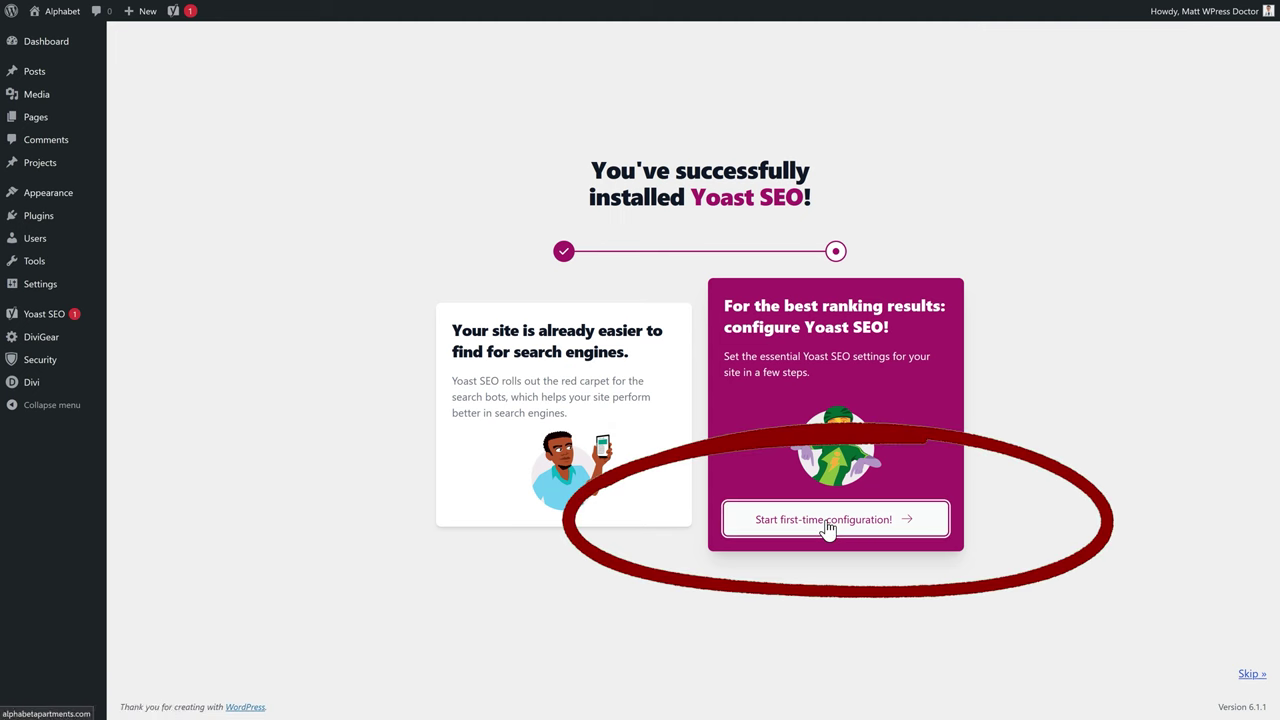
drag(403, 103, 215, 120)
click(210, 128)
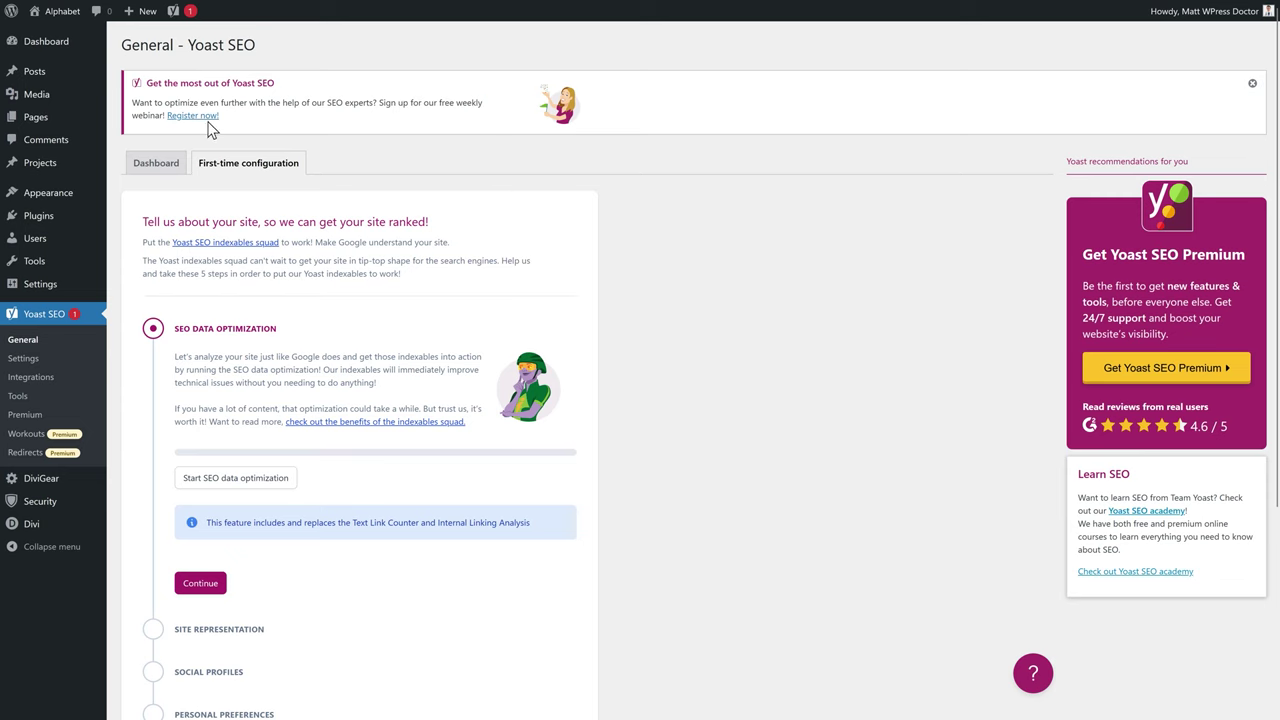
click(1253, 85)
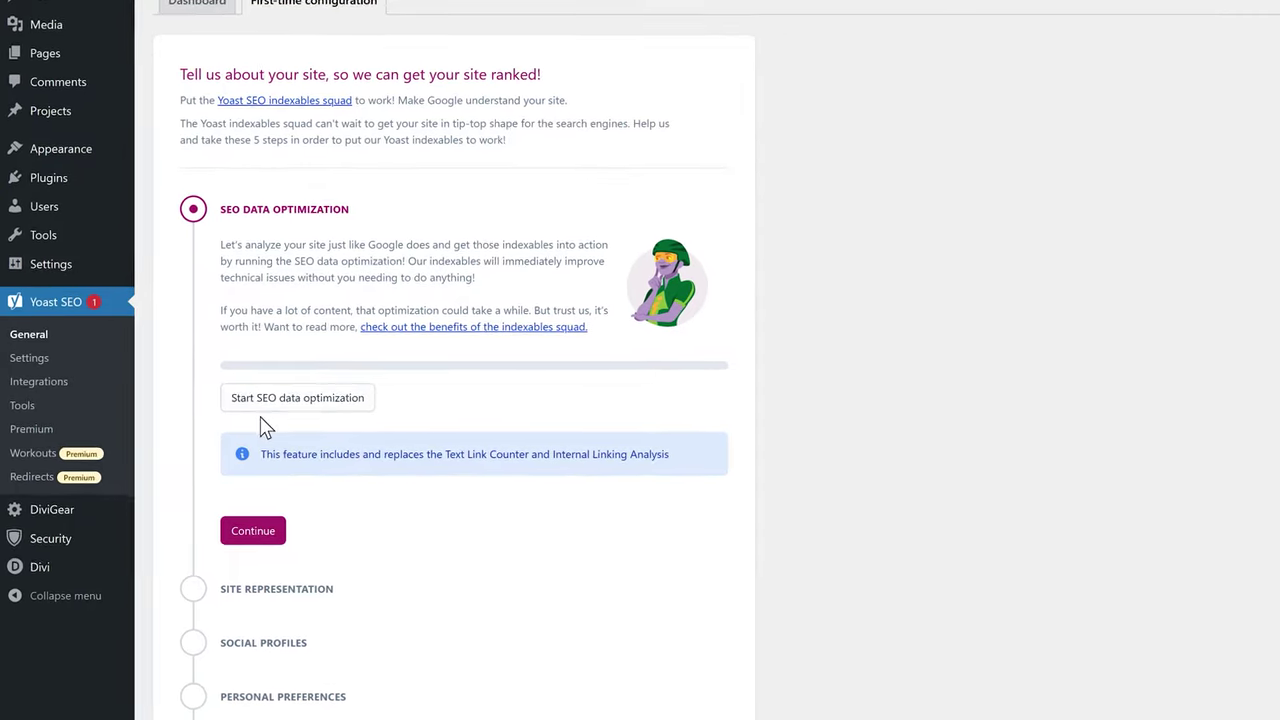
click(307, 404)
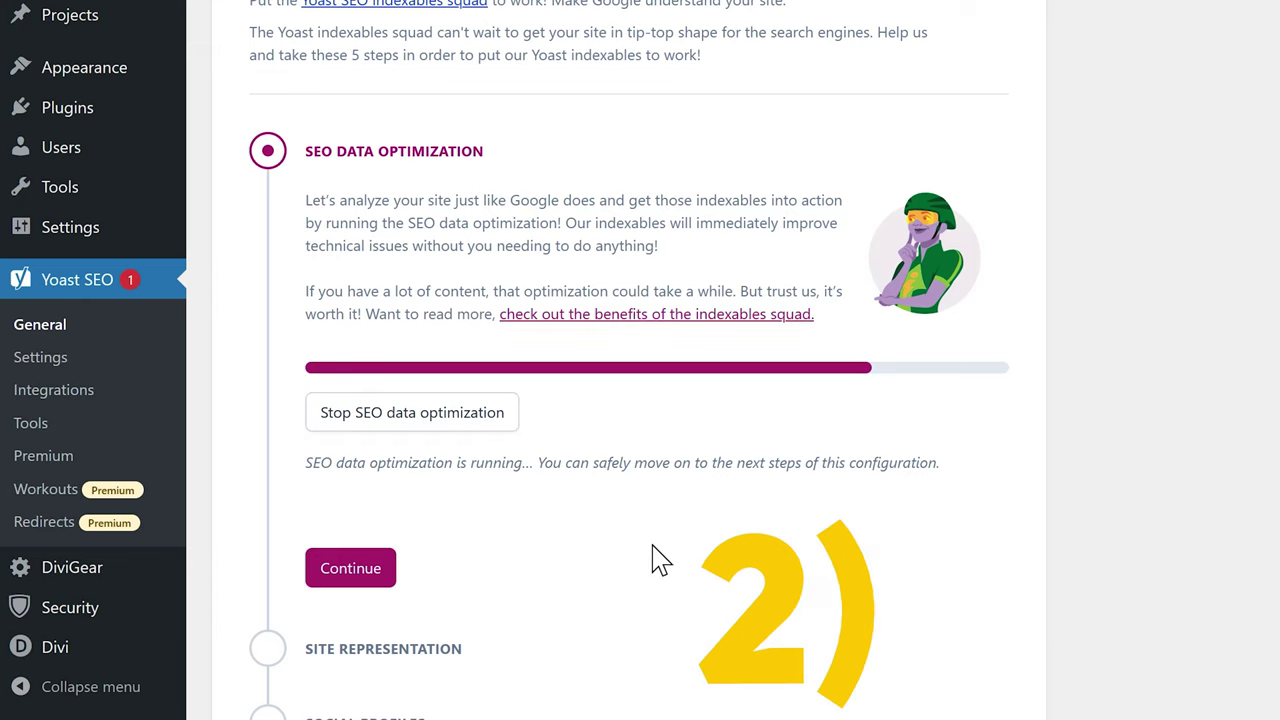
click(350, 570)
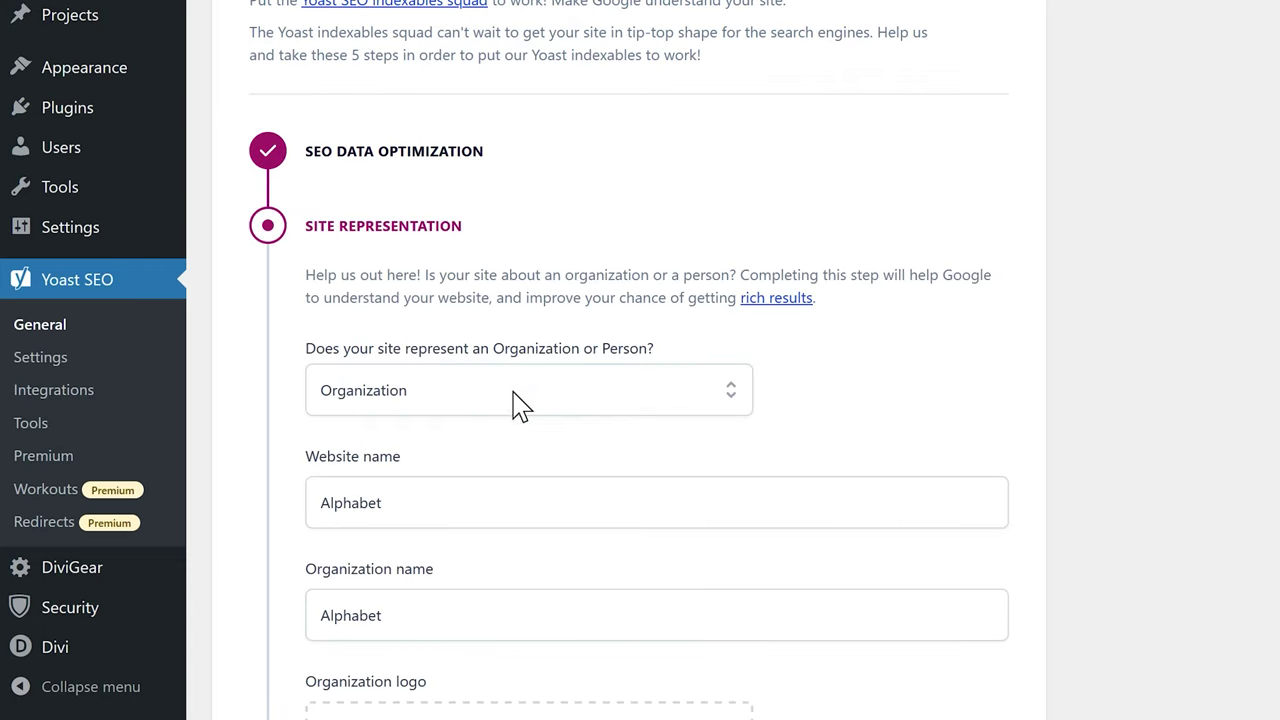
Step: Keep Organization selected and complete the website name as Alphabet Apartments
click(520, 403)
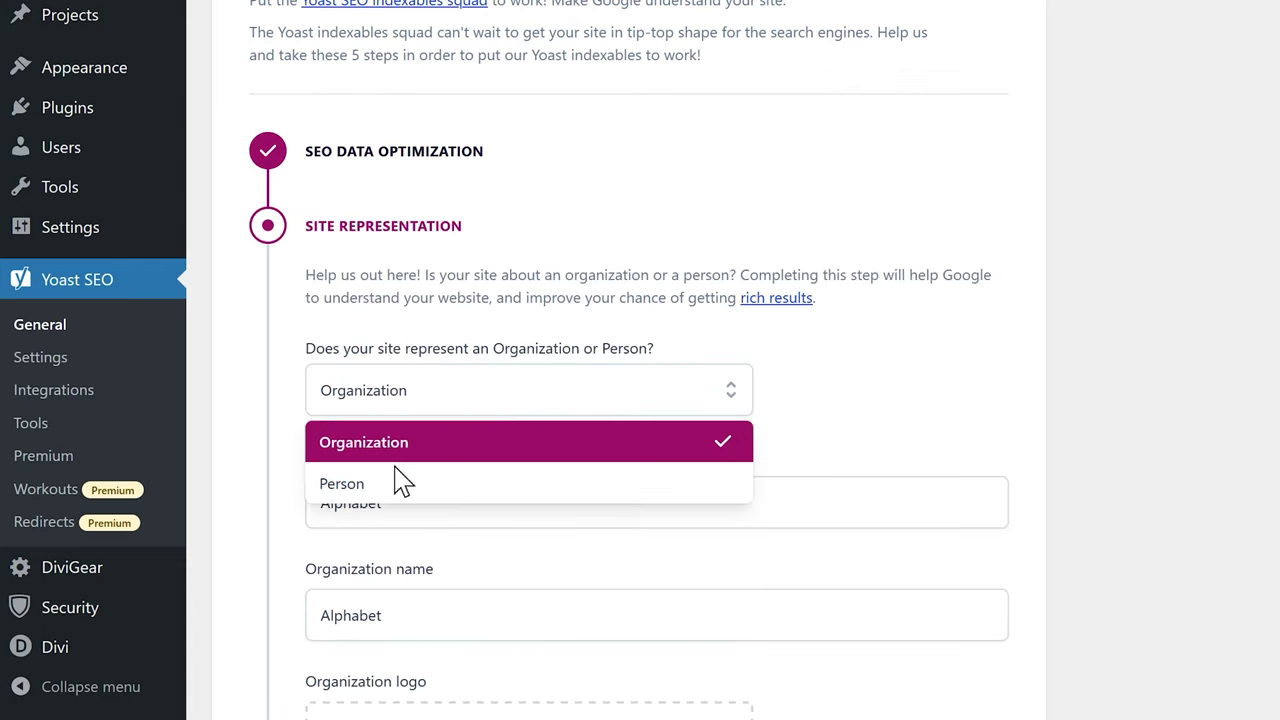
middle_click(1123, 213)
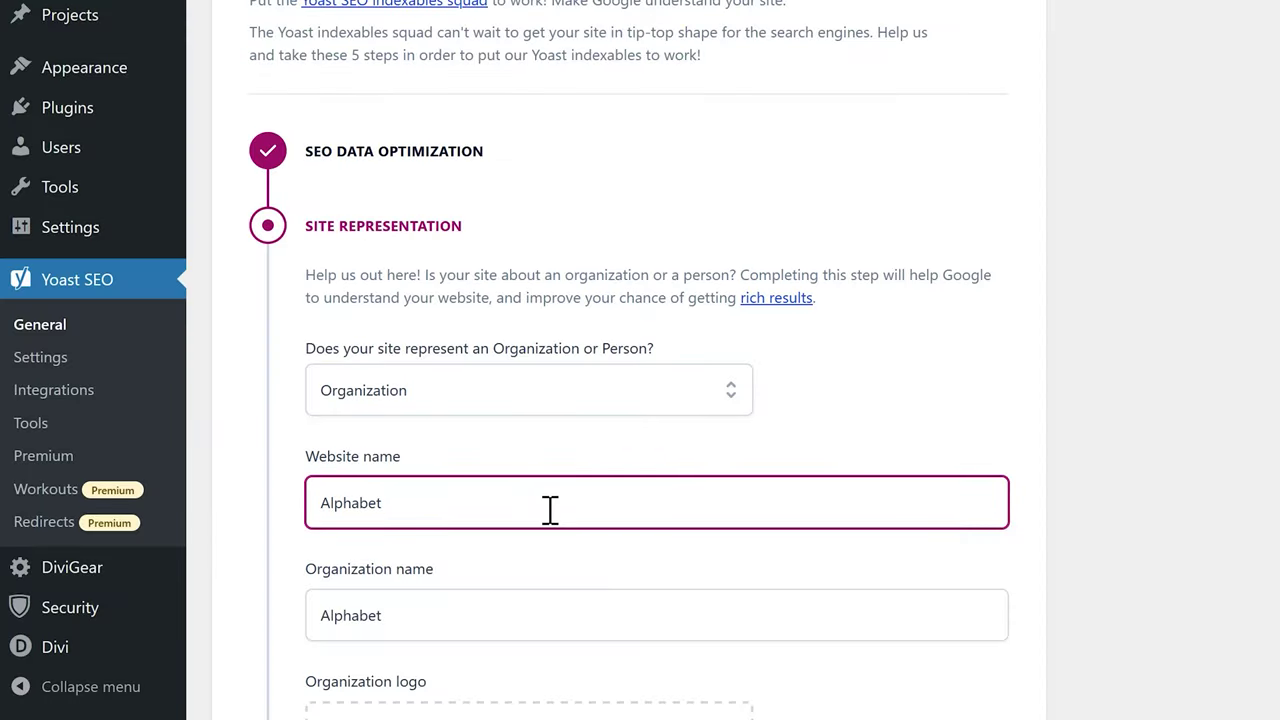
text(ts)
drag(550, 510, 329, 514)
click(329, 514)
drag(485, 506, 310, 510)
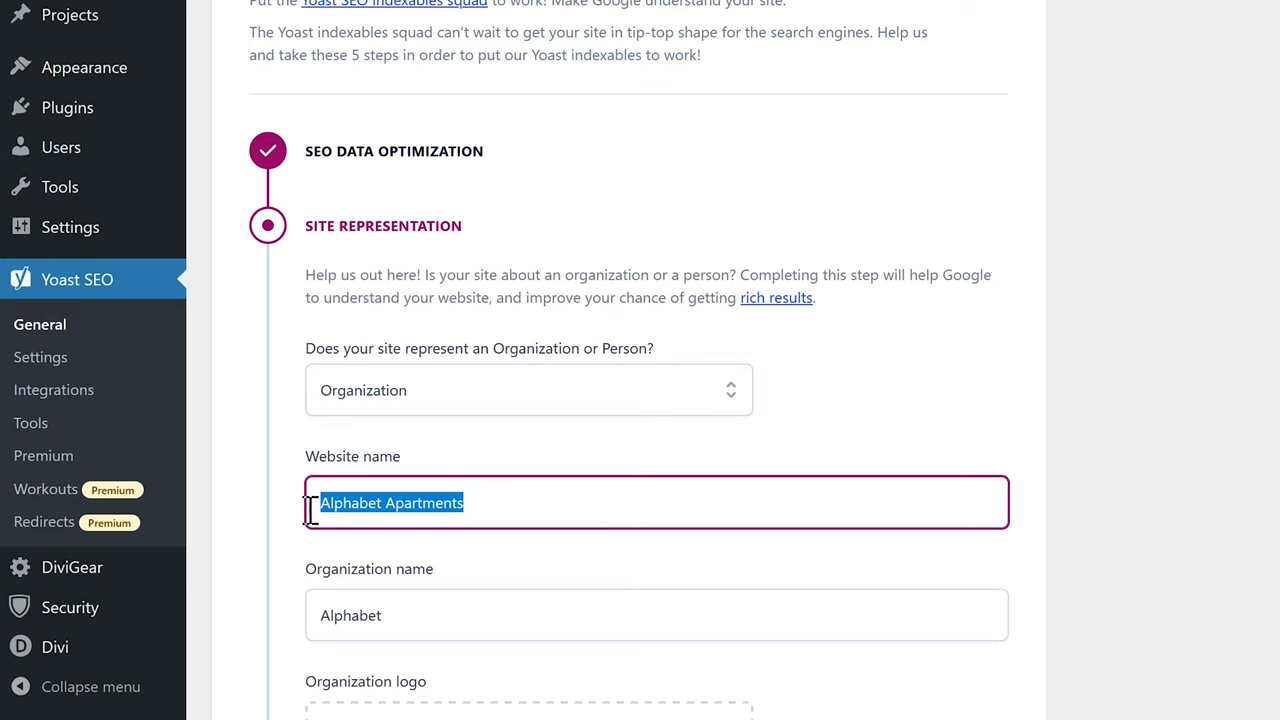
click(540, 503)
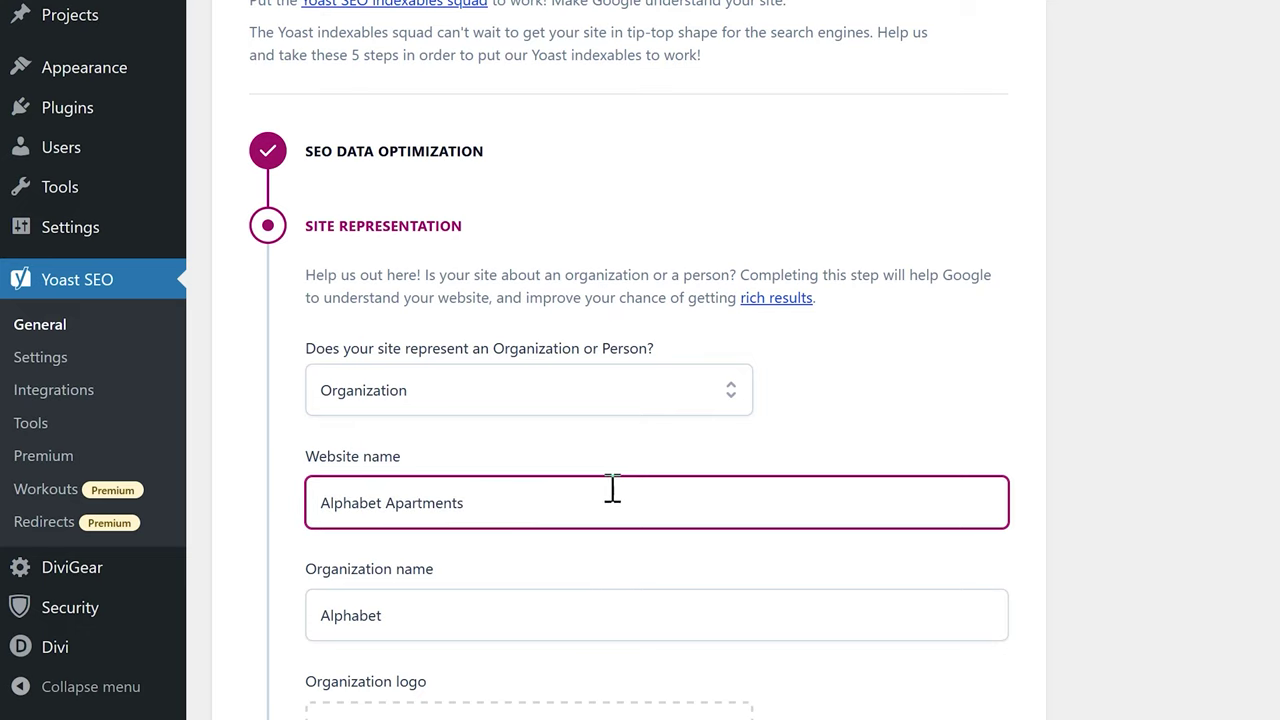
Step: Copy Alphabet Apartments into the Organization name field, replacing the old name
middle_click(866, 404)
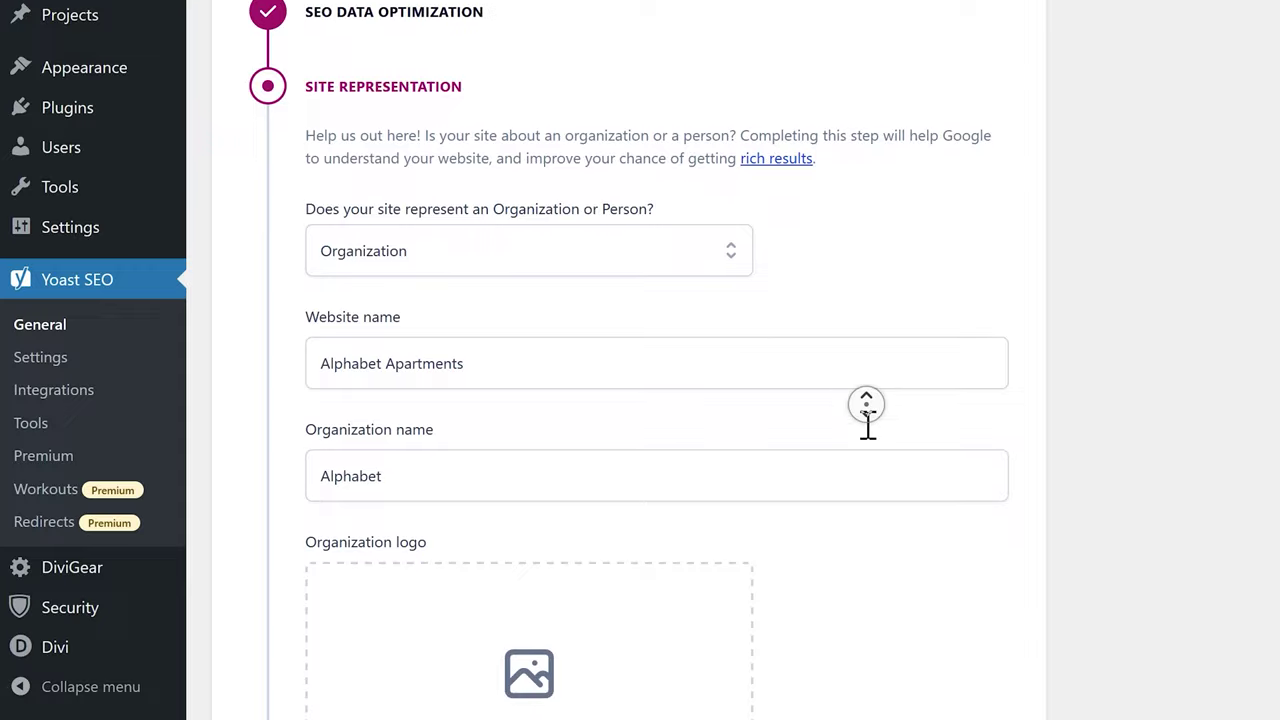
drag(490, 116, 306, 114)
key(ctrl+c)
click(406, 237)
key(ctrl+a)
key(ctrl+v)
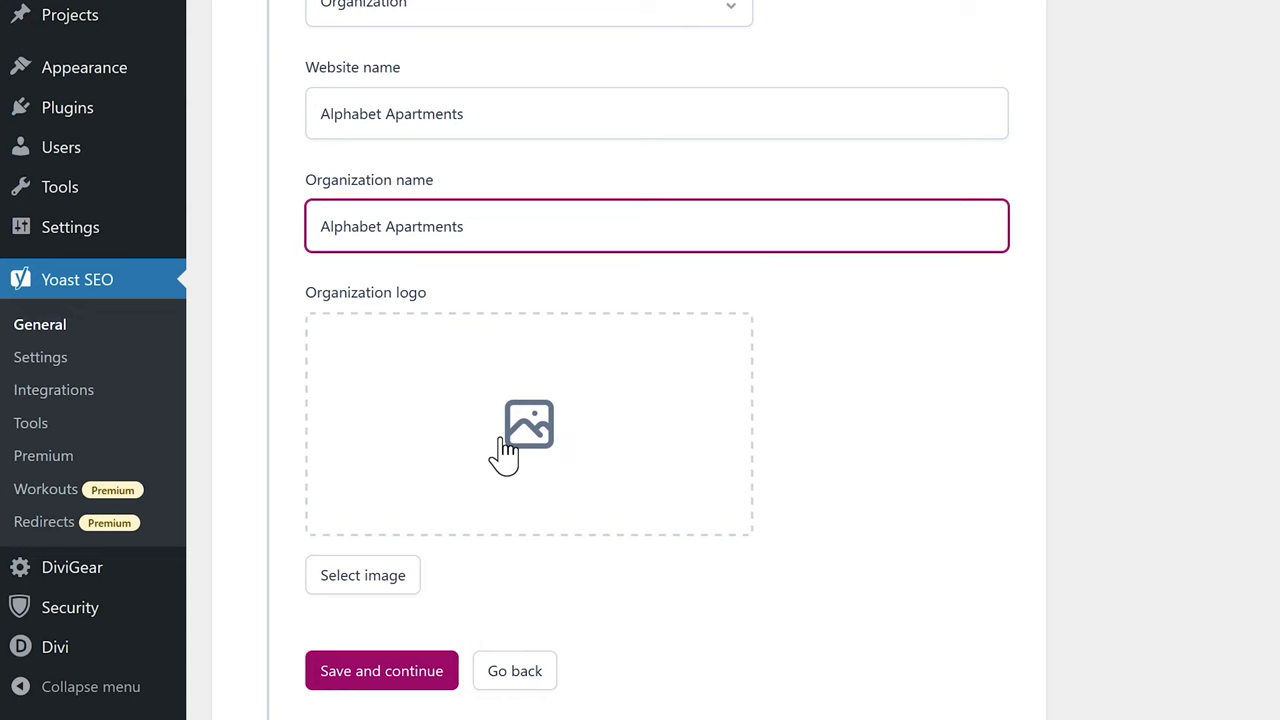
Step: Set the Alphabet Apartments logo from the media library as the organization logo
click(392, 580)
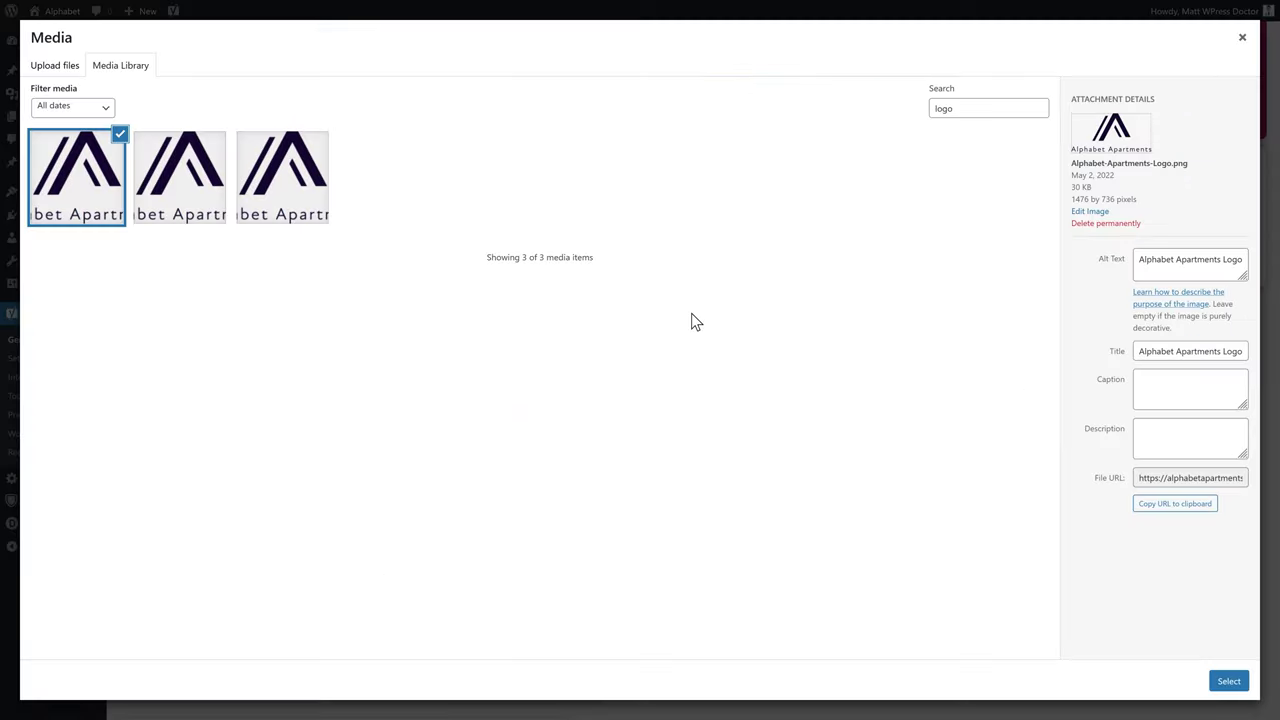
click(1232, 688)
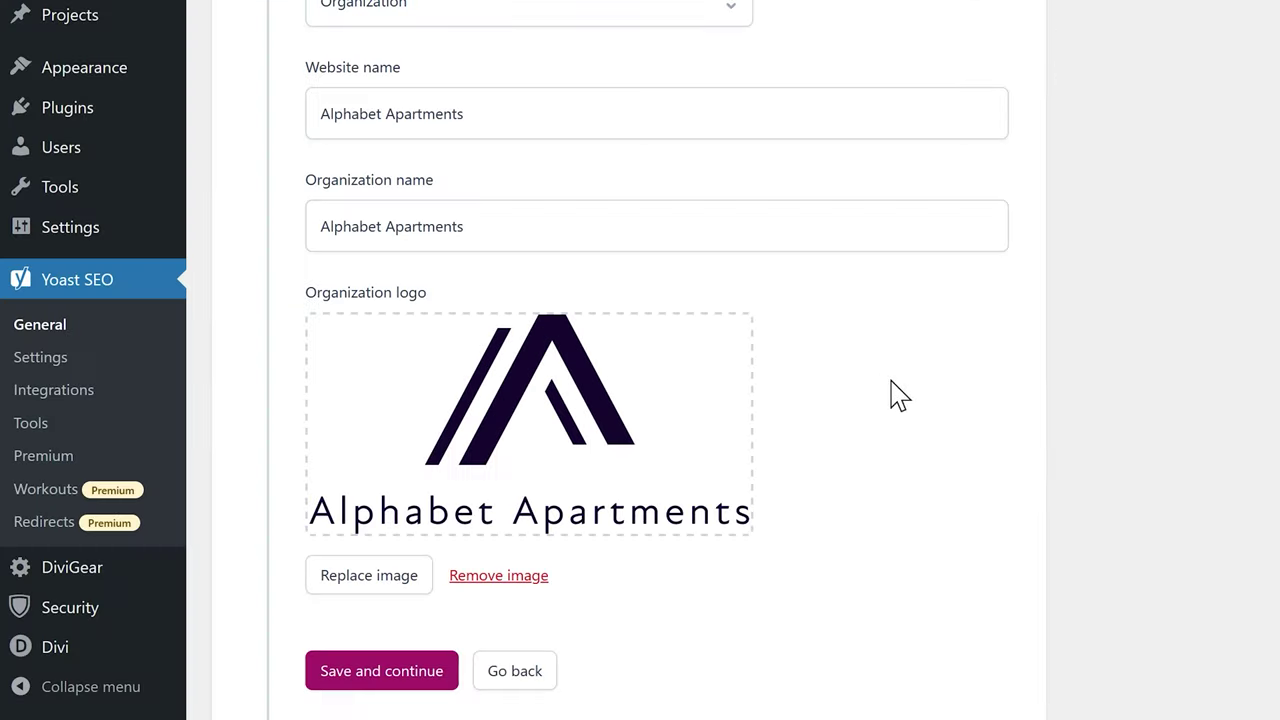
scroll(912, 400, down, 3)
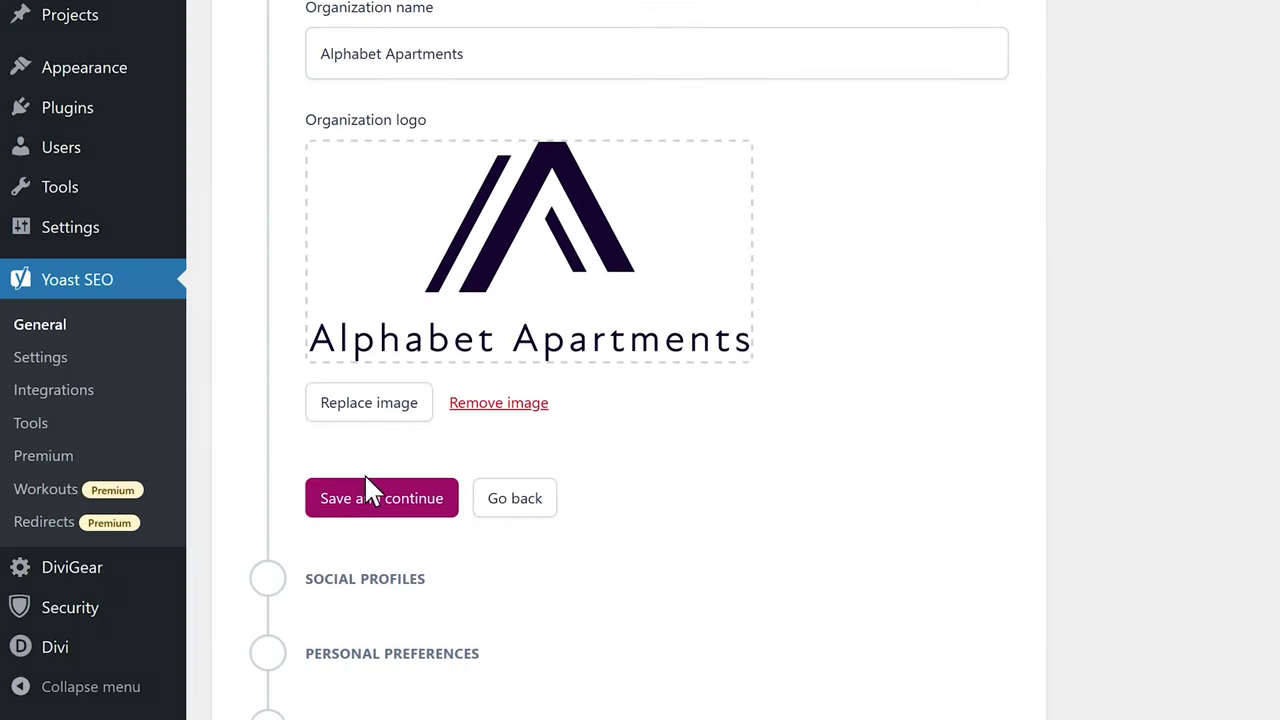
Step: Save site representation and leave the social profiles, including an added Other profile field, empty
click(365, 508)
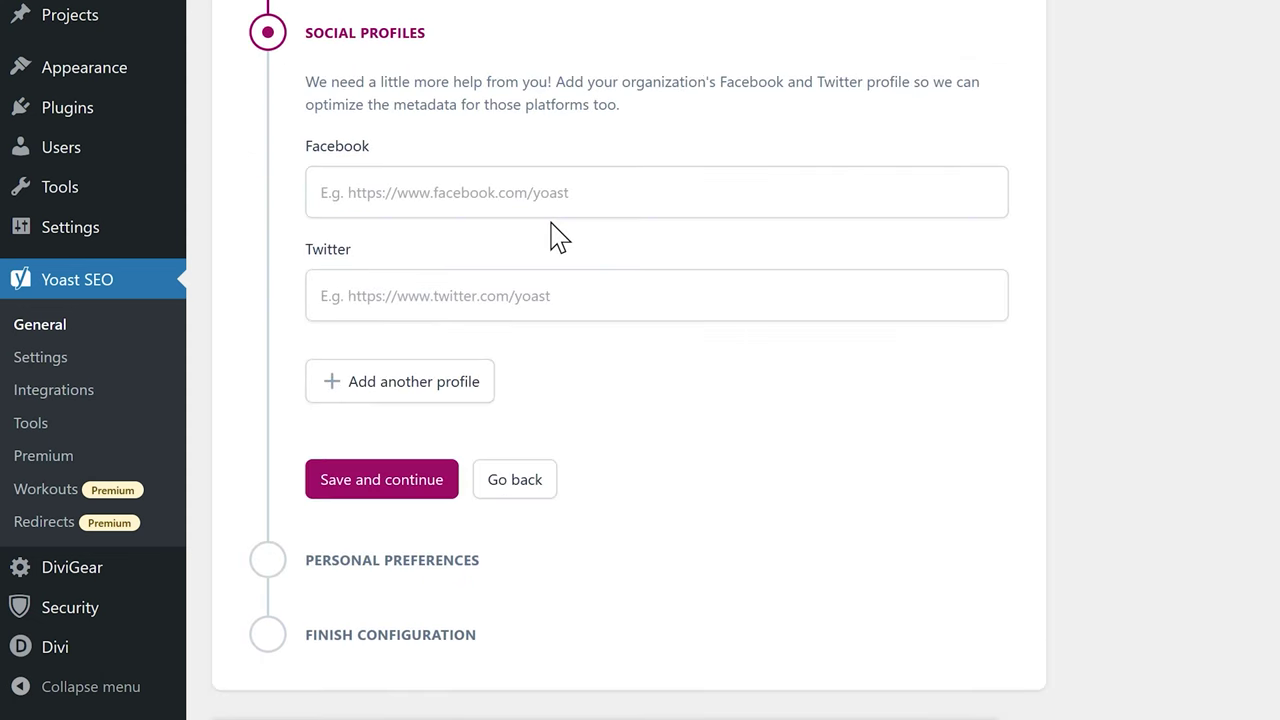
click(385, 382)
click(586, 400)
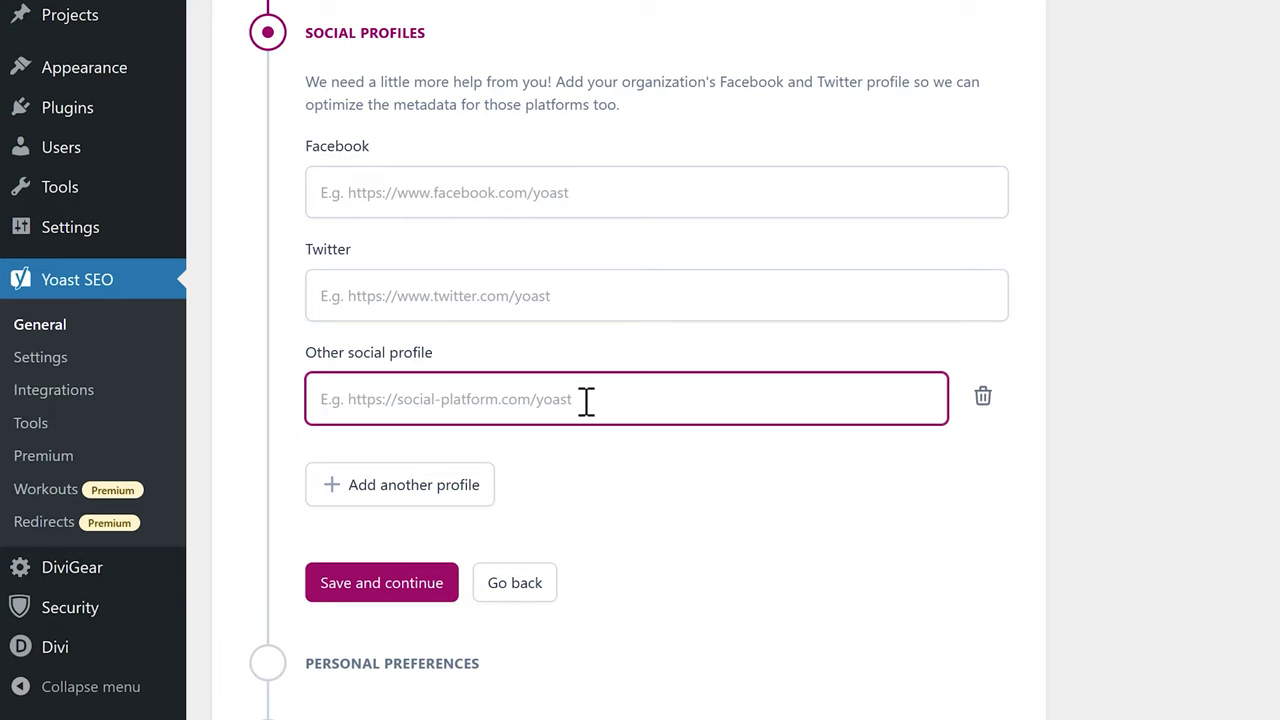
click(1237, 468)
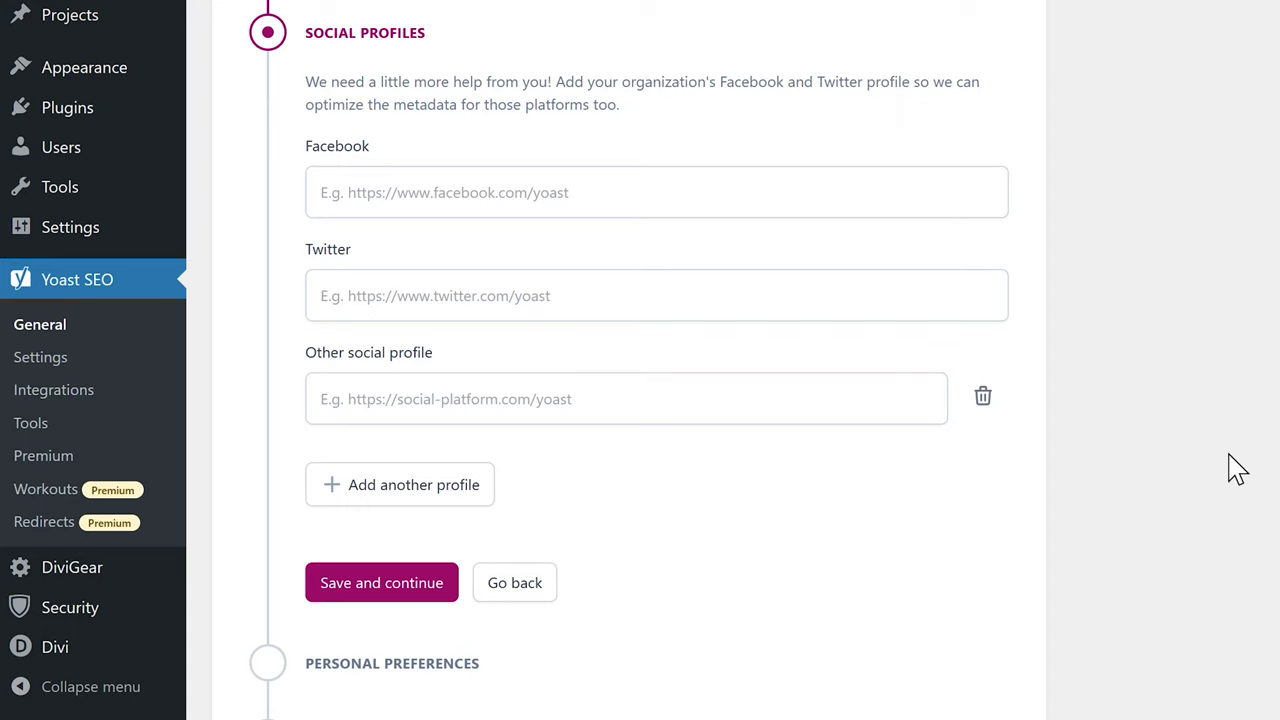
Step: Finish personal preferences with site data tracking off and no newsletter email entered
click(362, 588)
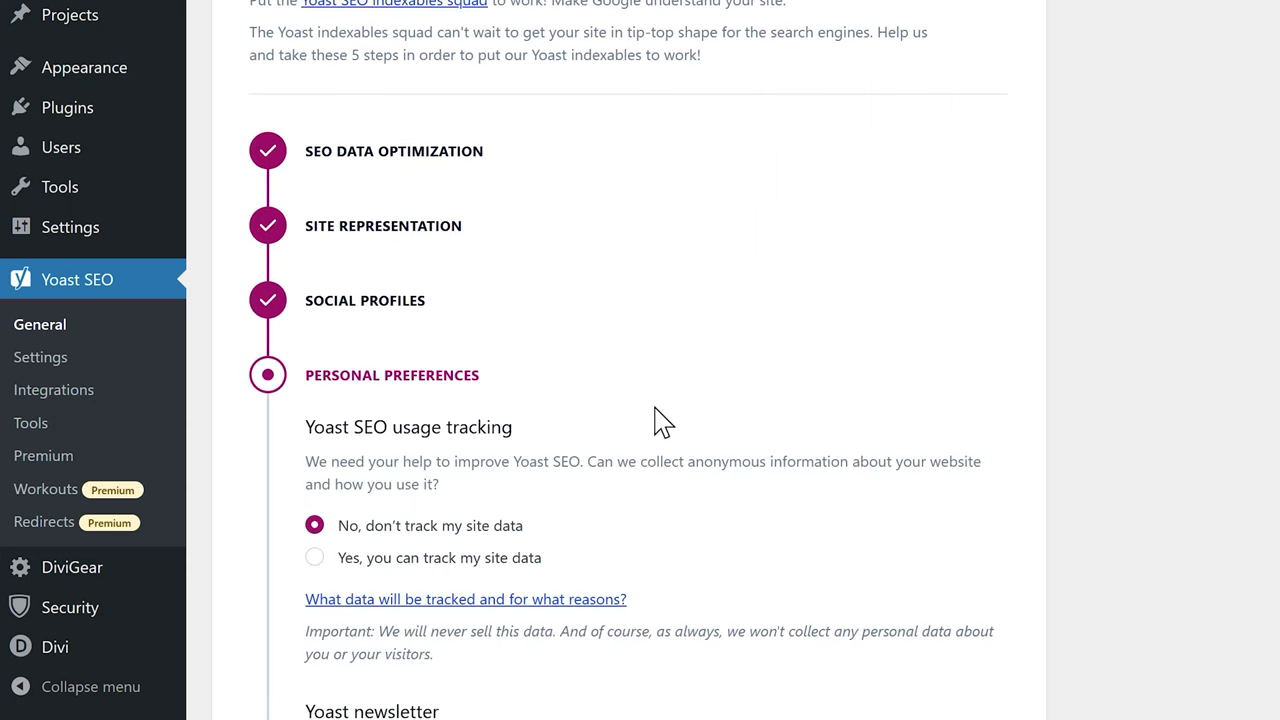
scroll(654, 423, down, 4)
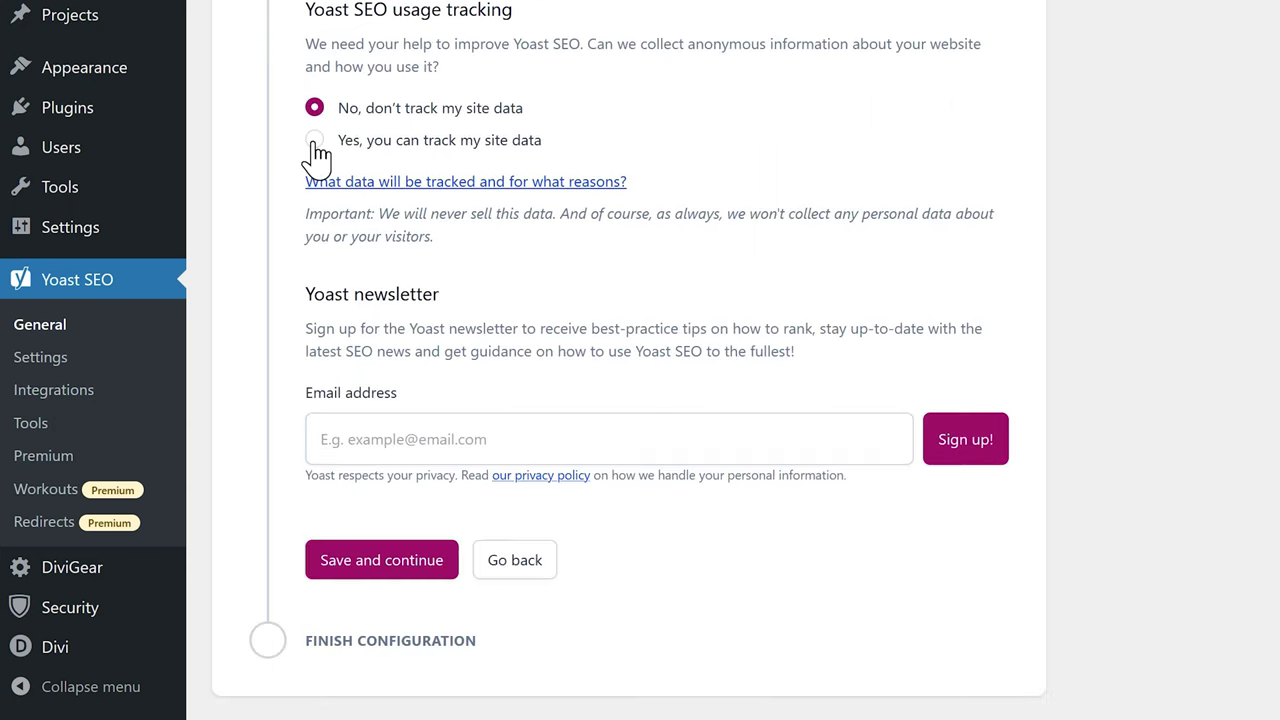
click(382, 150)
click(369, 116)
click(418, 439)
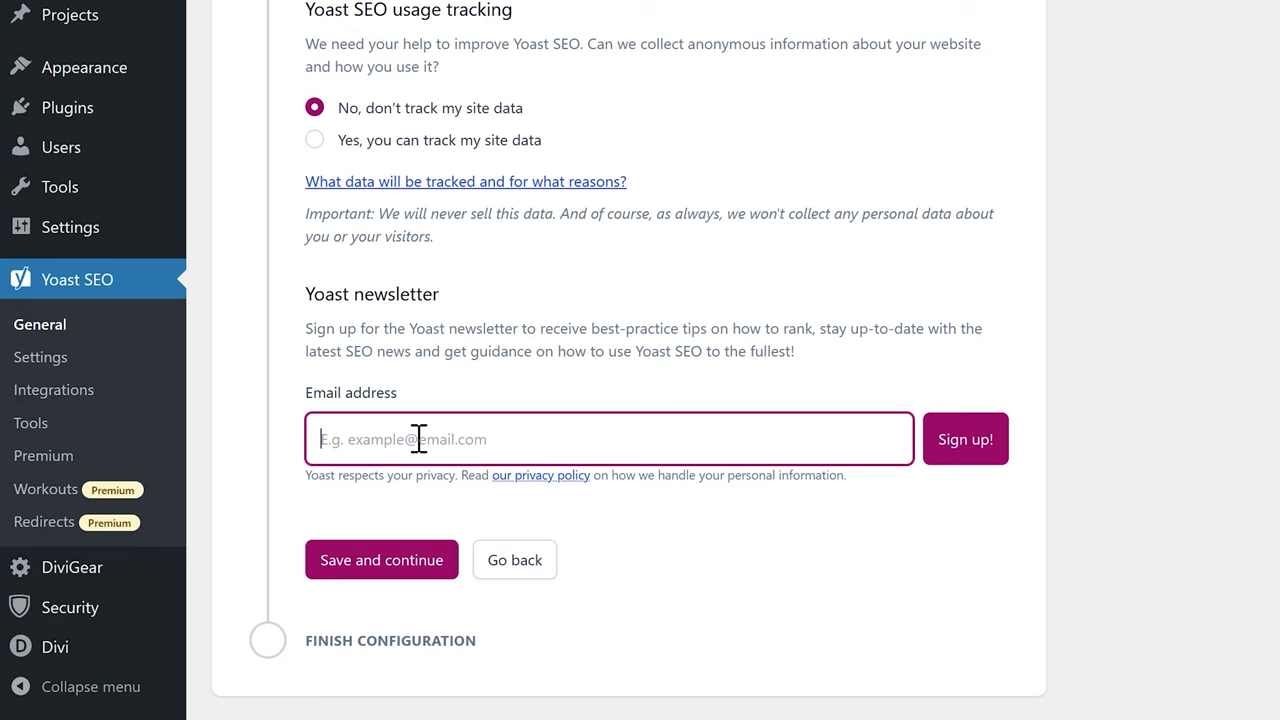
click(380, 566)
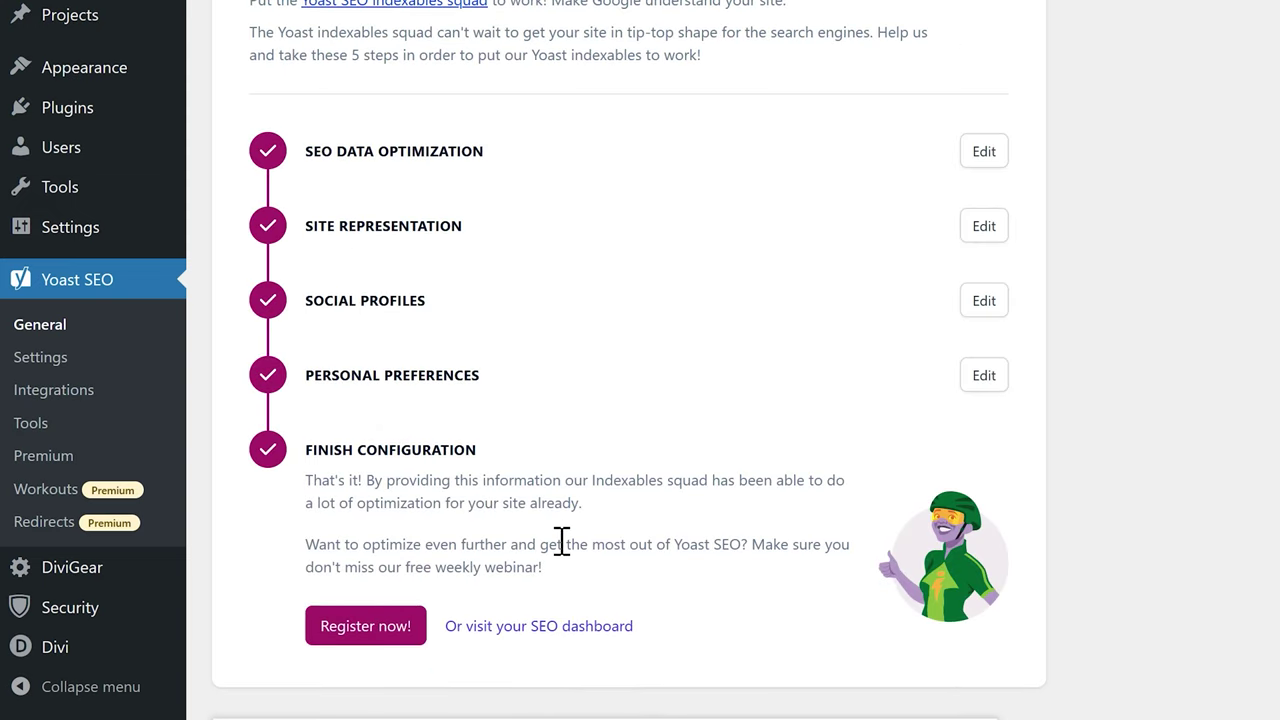
Step: Review the SEO dashboard and first-time configuration checklist, then move to Yoast Settings
click(540, 627)
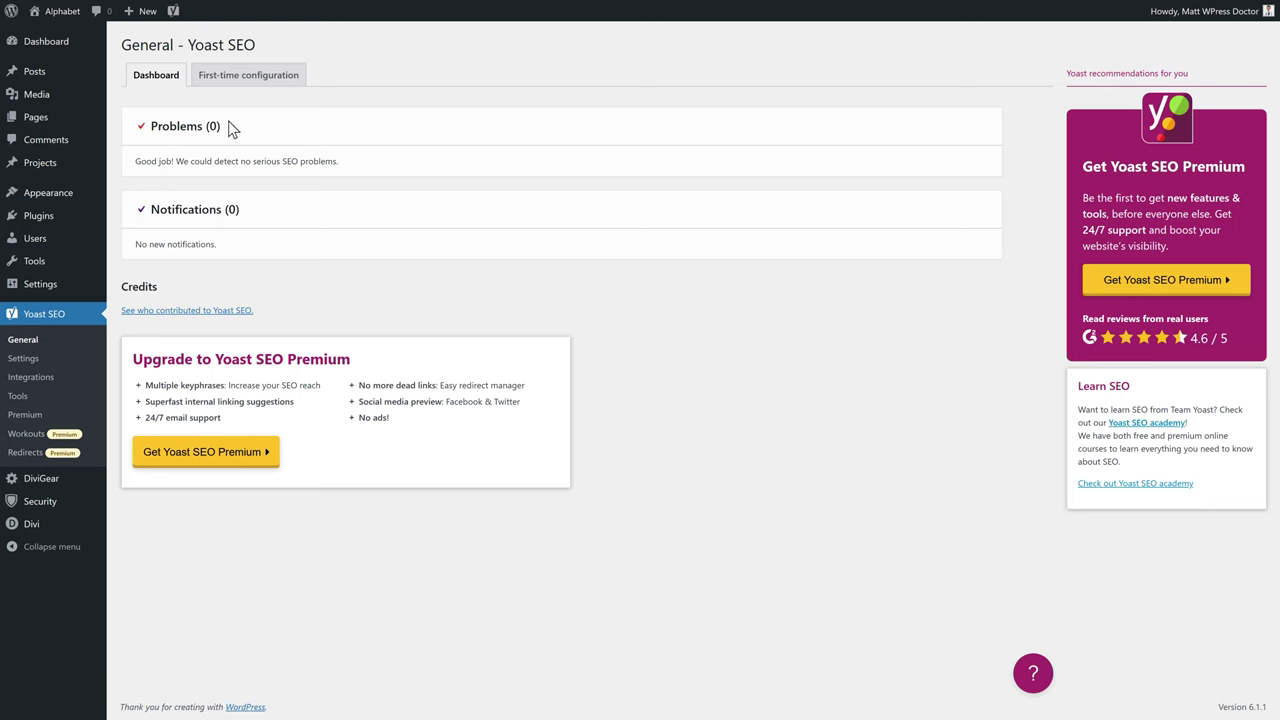
click(257, 80)
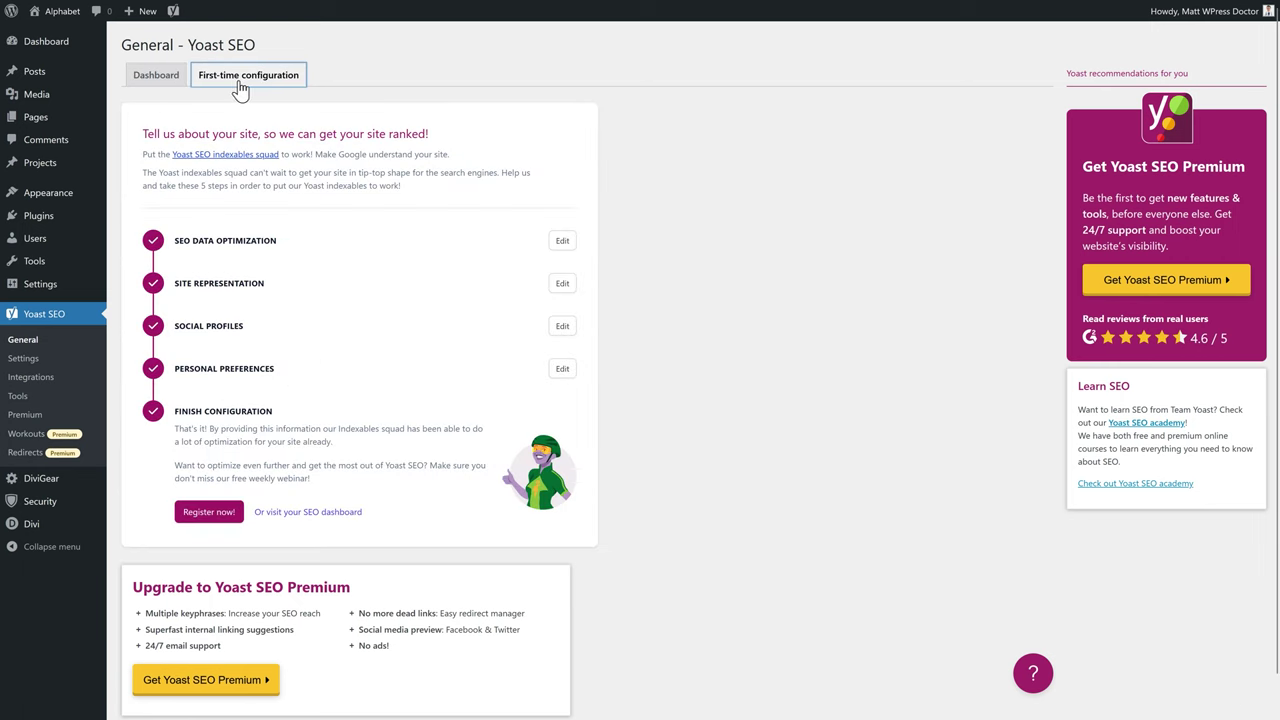
click(168, 82)
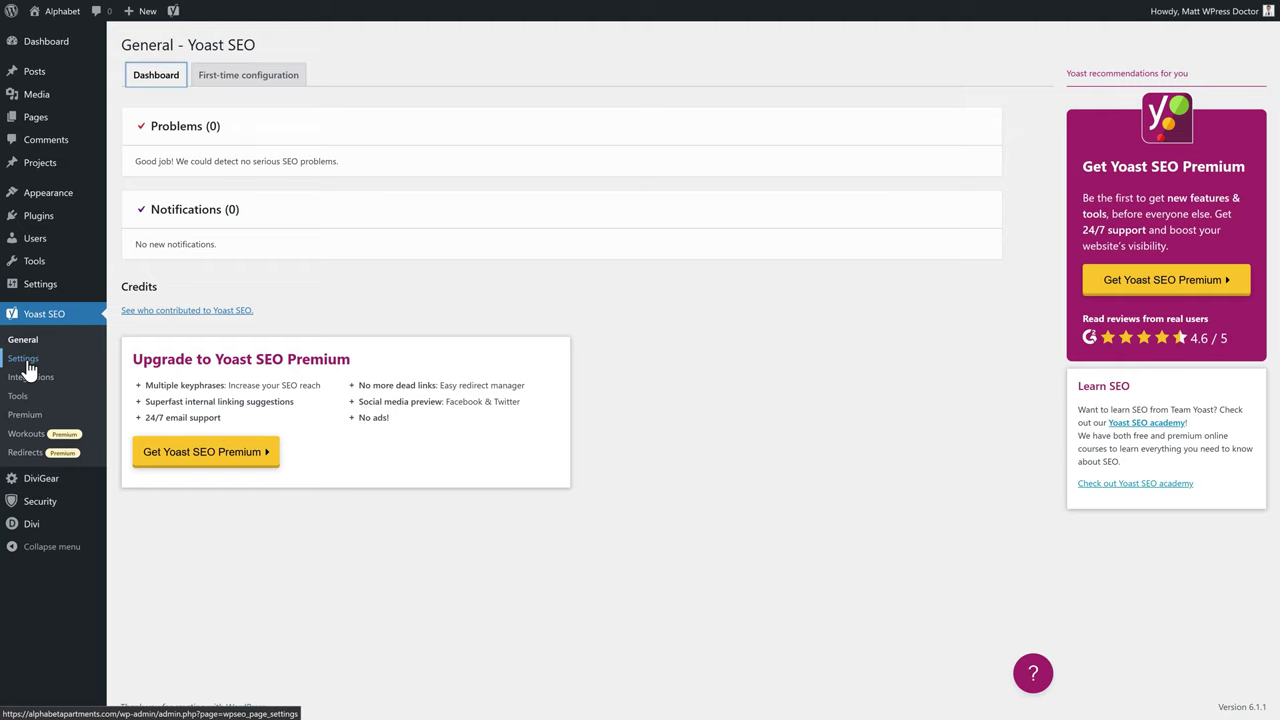
click(26, 362)
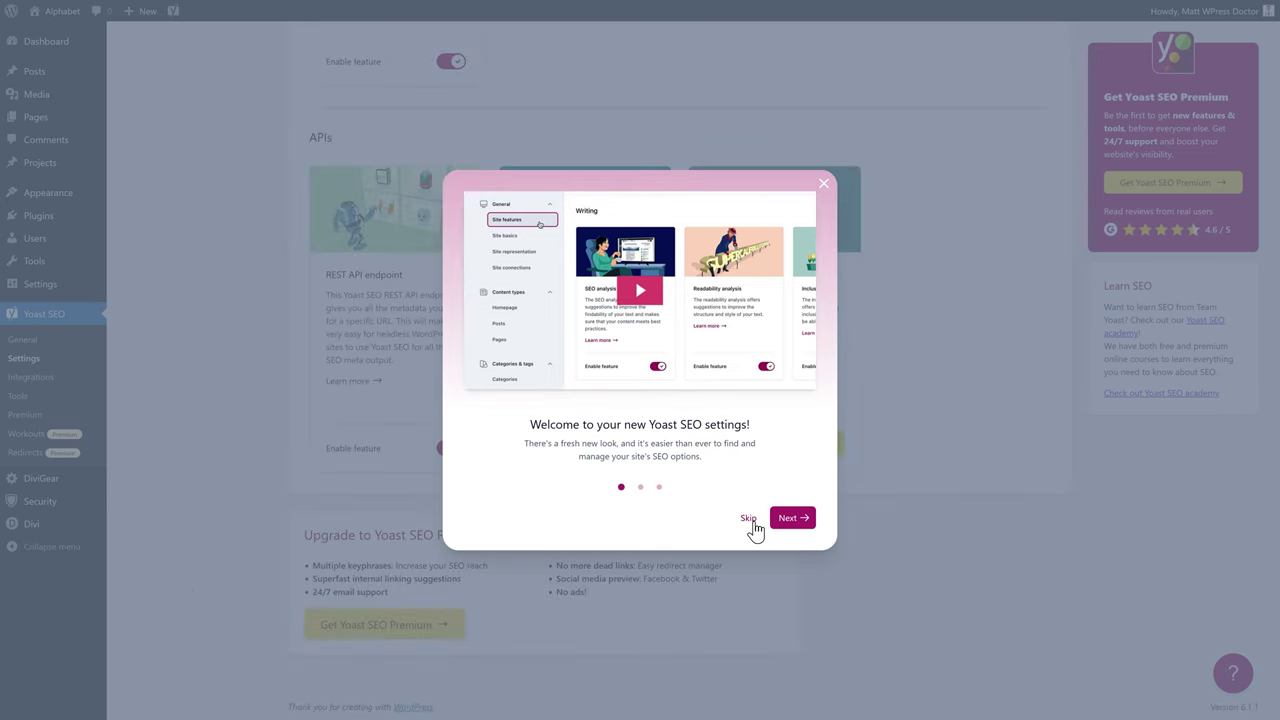
Step: Dismiss the welcome tour and browse Site features down to Social sharing and Tools
click(785, 520)
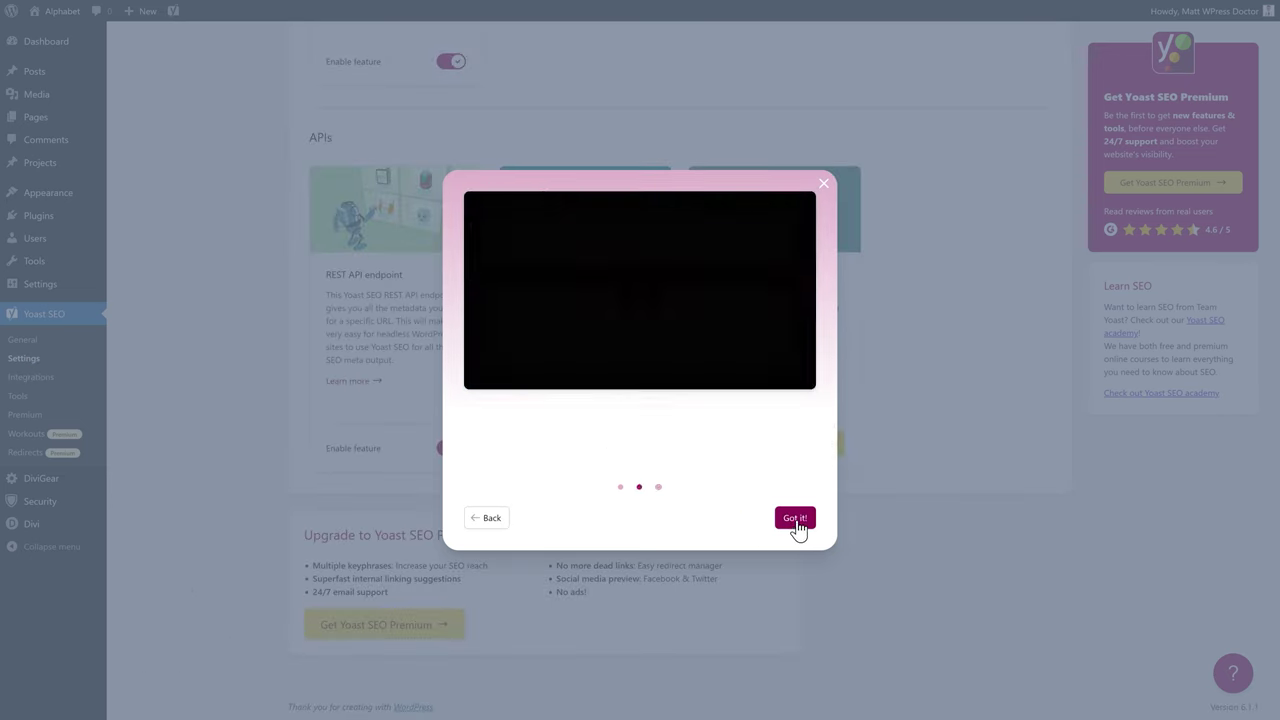
click(795, 520)
click(794, 522)
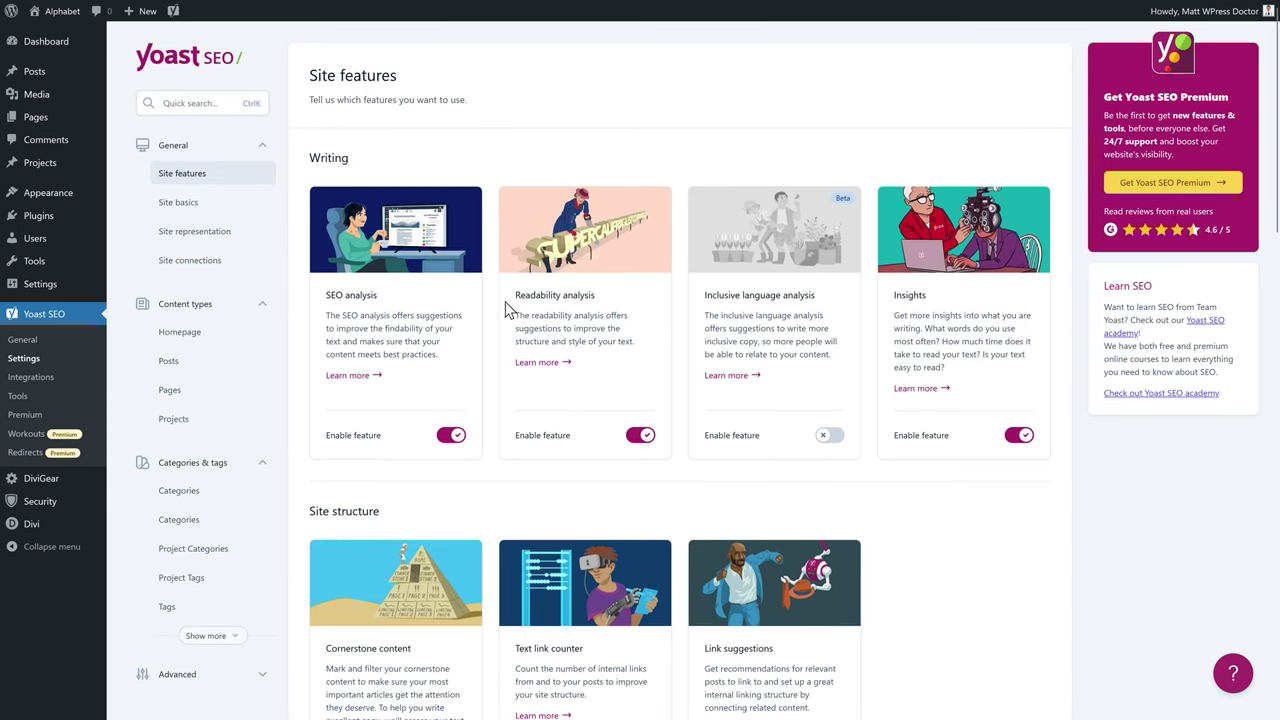
middle_click(679, 298)
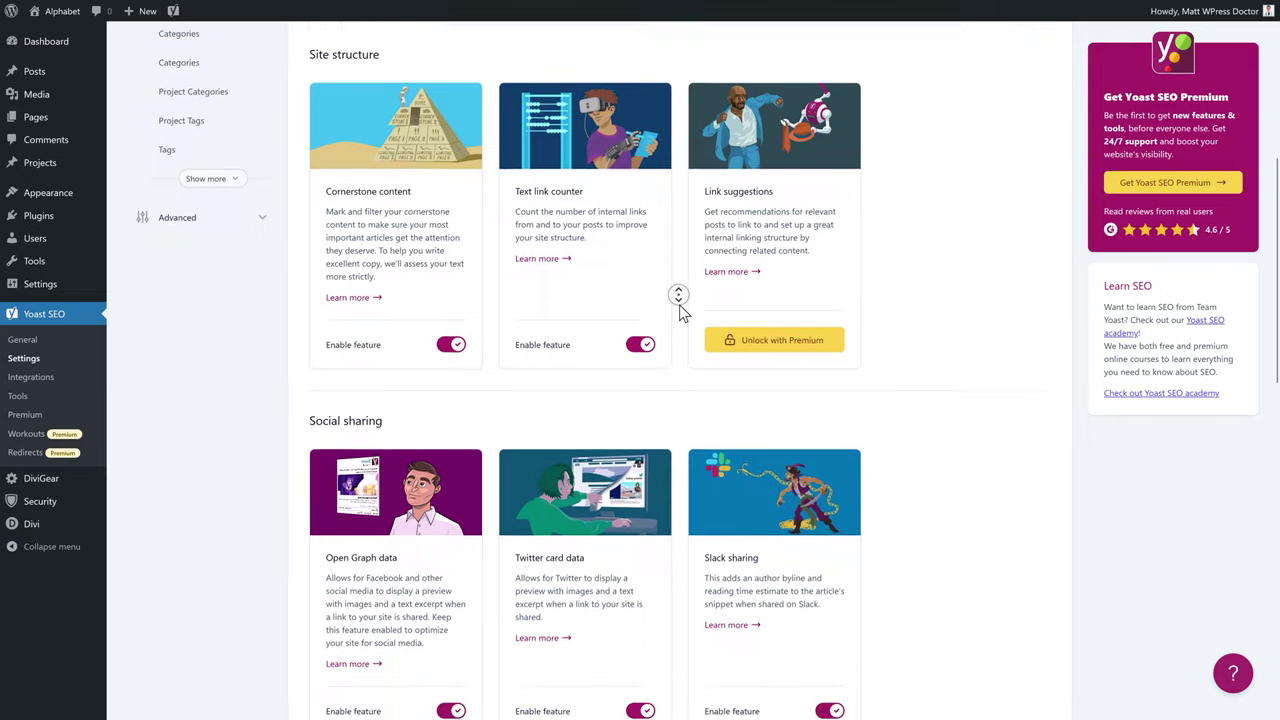
click(681, 312)
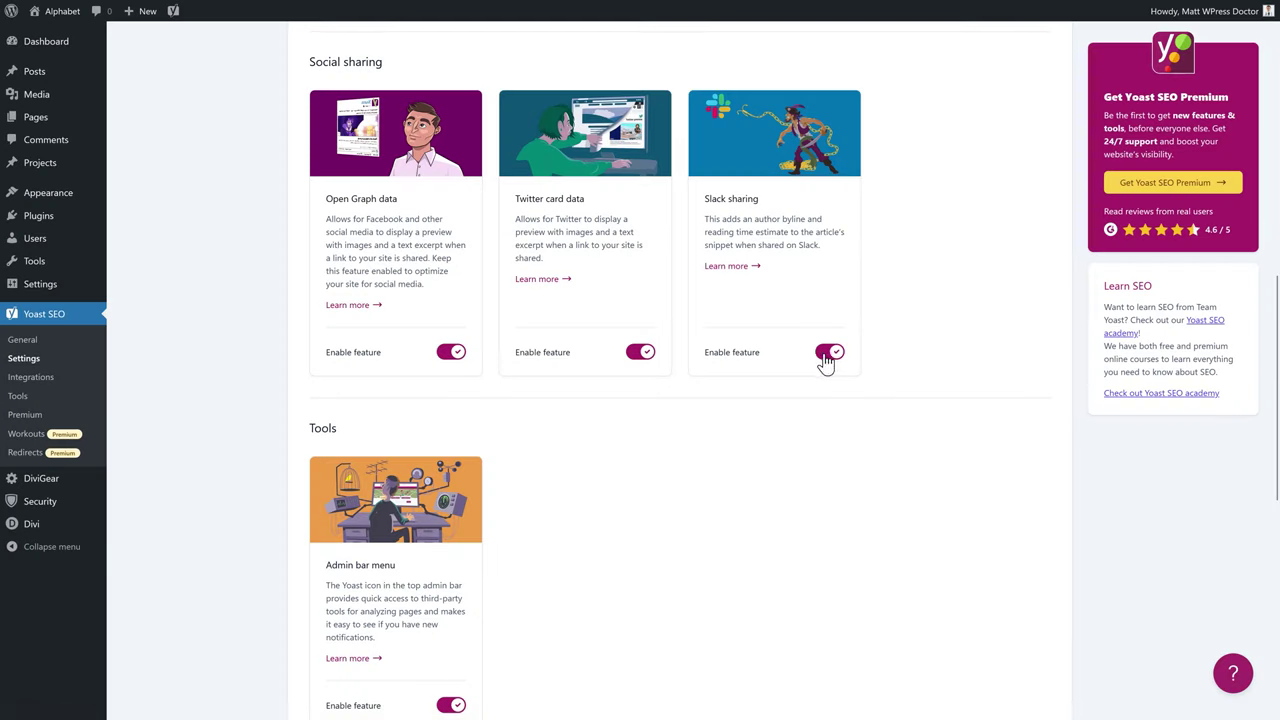
click(828, 354)
Step: Disable the Admin bar menu feature and save the Site features settings
middle_click(1184, 131)
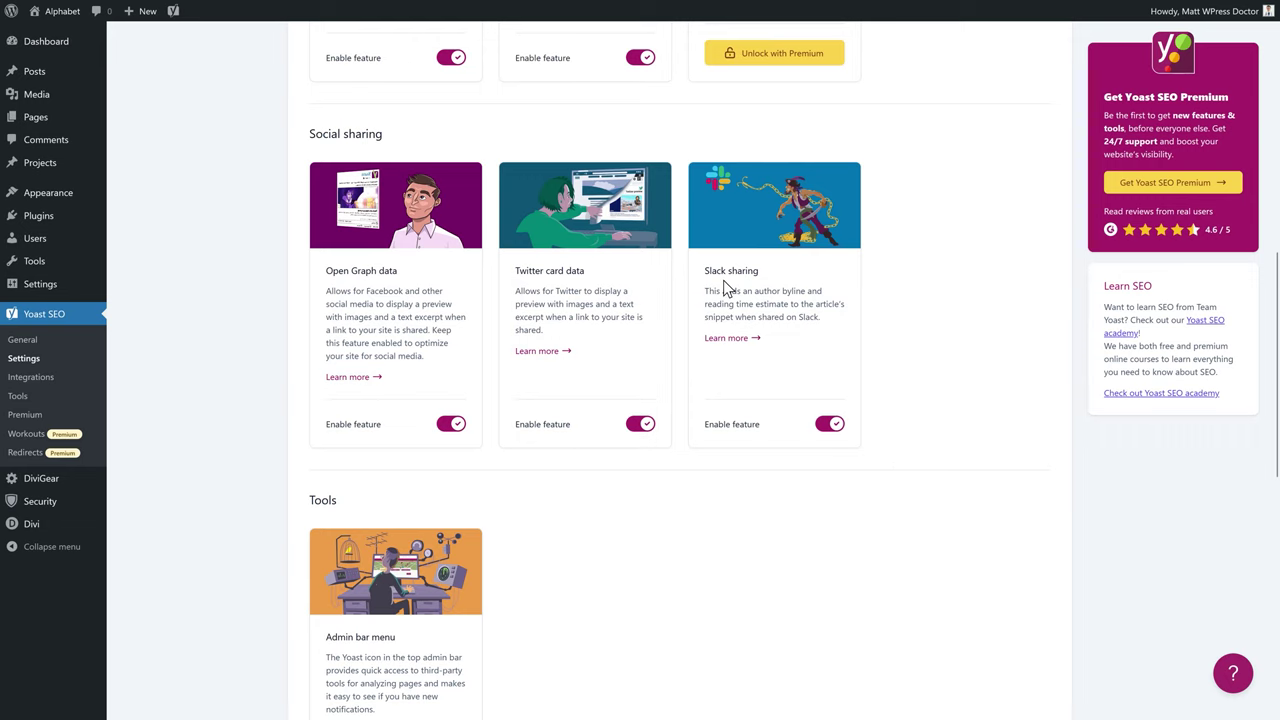
middle_click(899, 335)
middle_click(905, 347)
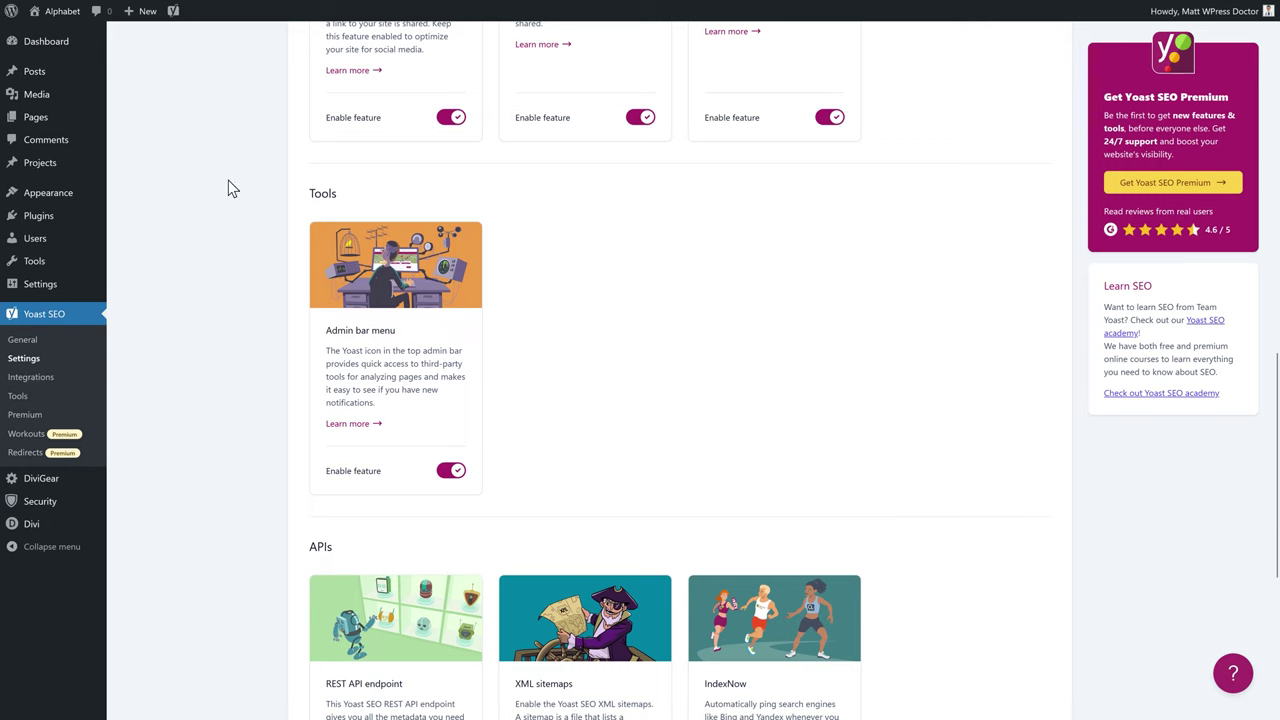
mouse_move(174, 14)
mouse_move(182, 40)
click(450, 474)
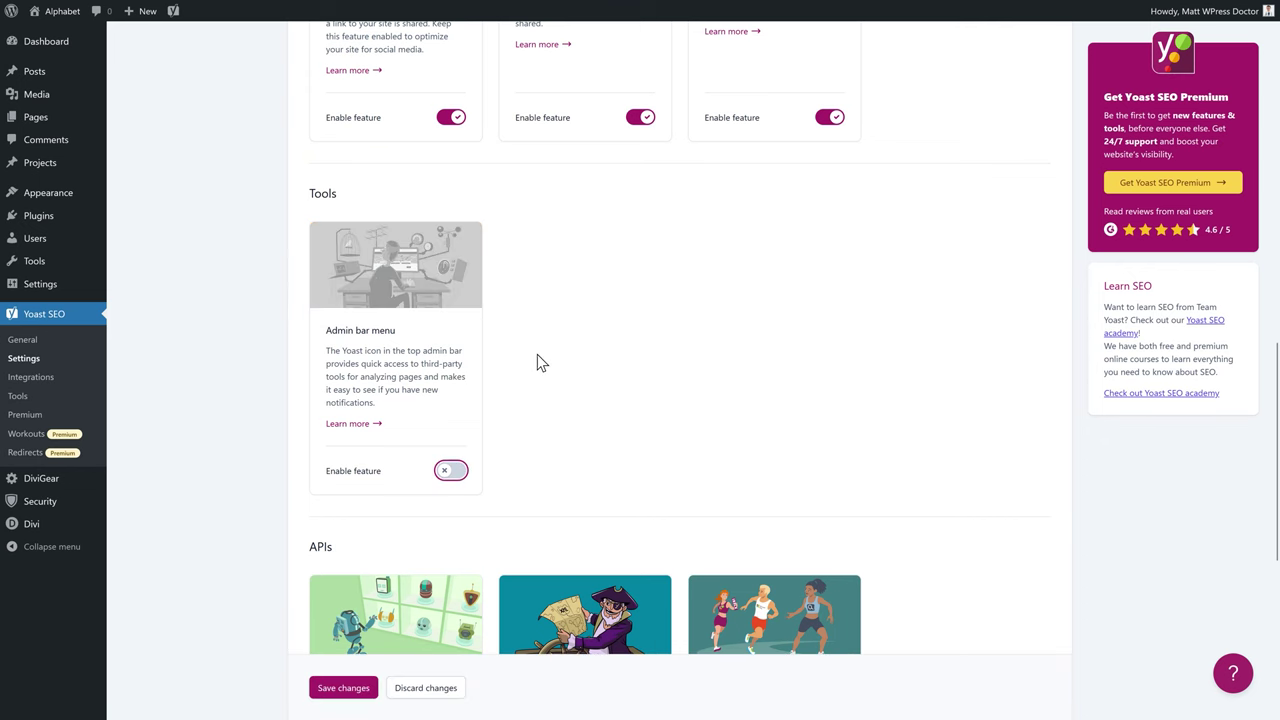
scroll(537, 355, down, 4)
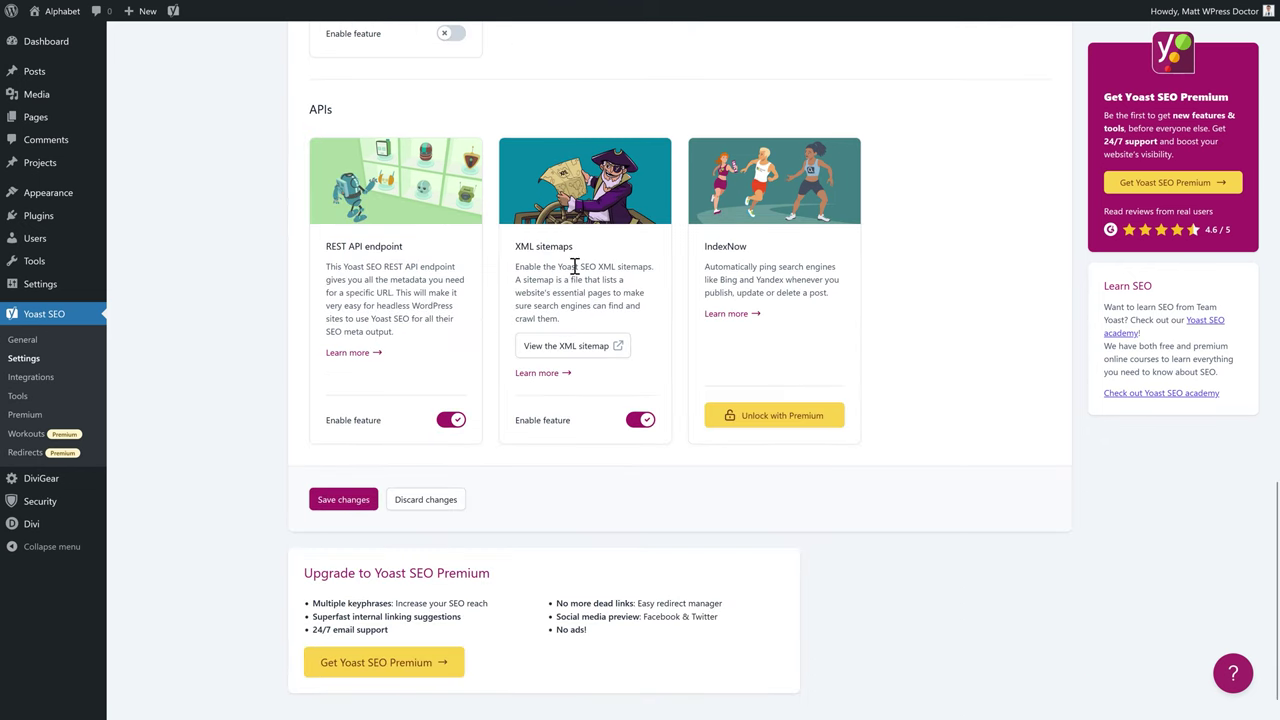
click(343, 505)
Step: Check Site basics: website name Alphabet Apartments, no alternate name, tagline Serviced Apartments
scroll(260, 360, up, 15)
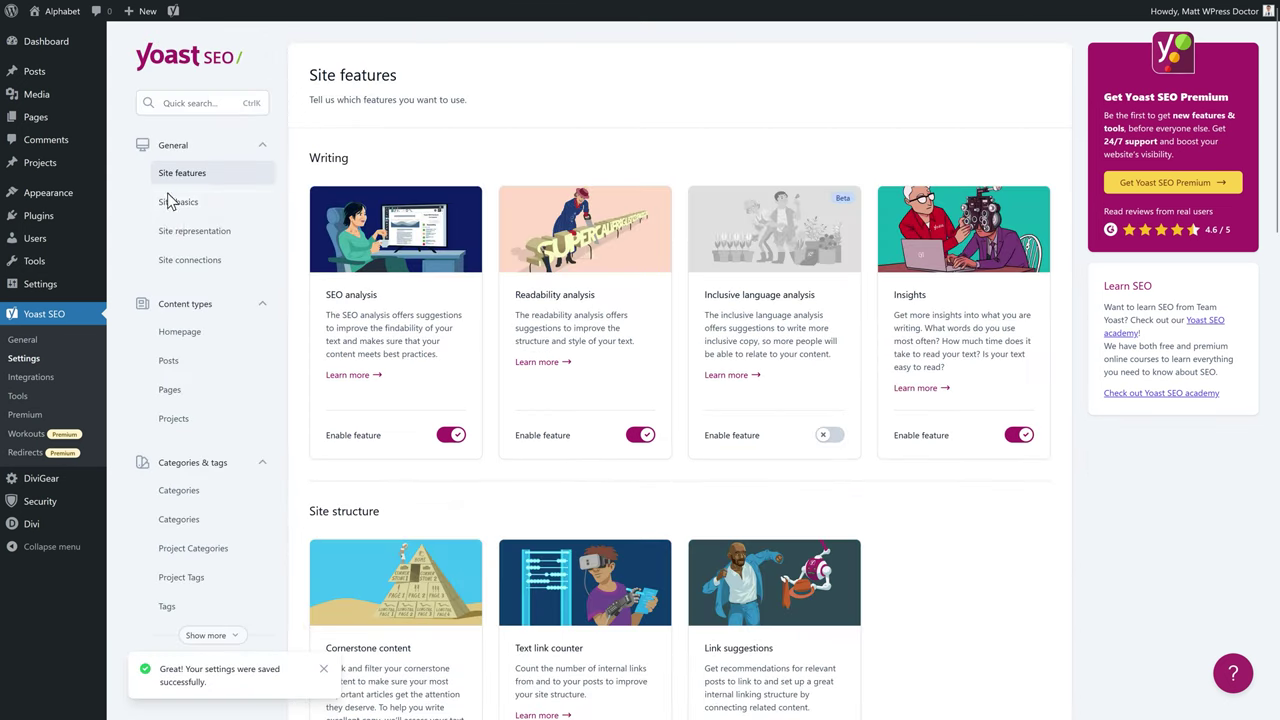
click(178, 203)
drag(648, 182, 595, 182)
click(715, 188)
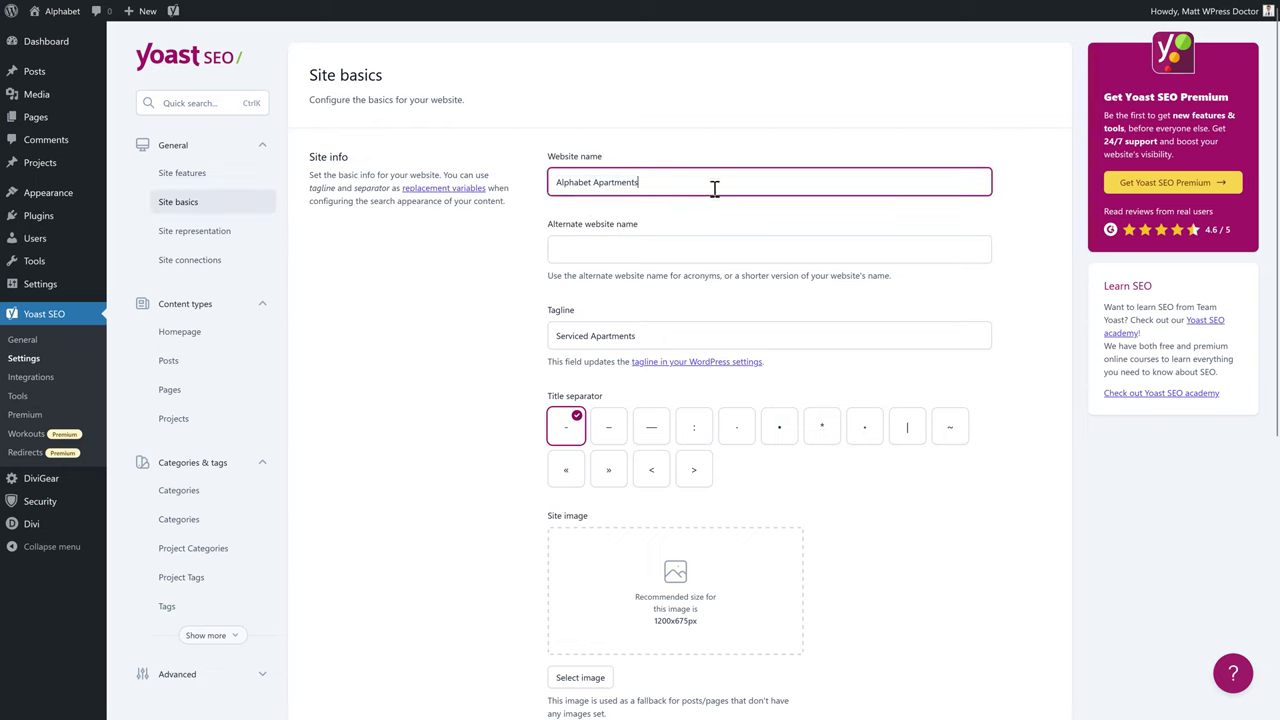
drag(649, 182, 558, 183)
click(600, 188)
click(585, 232)
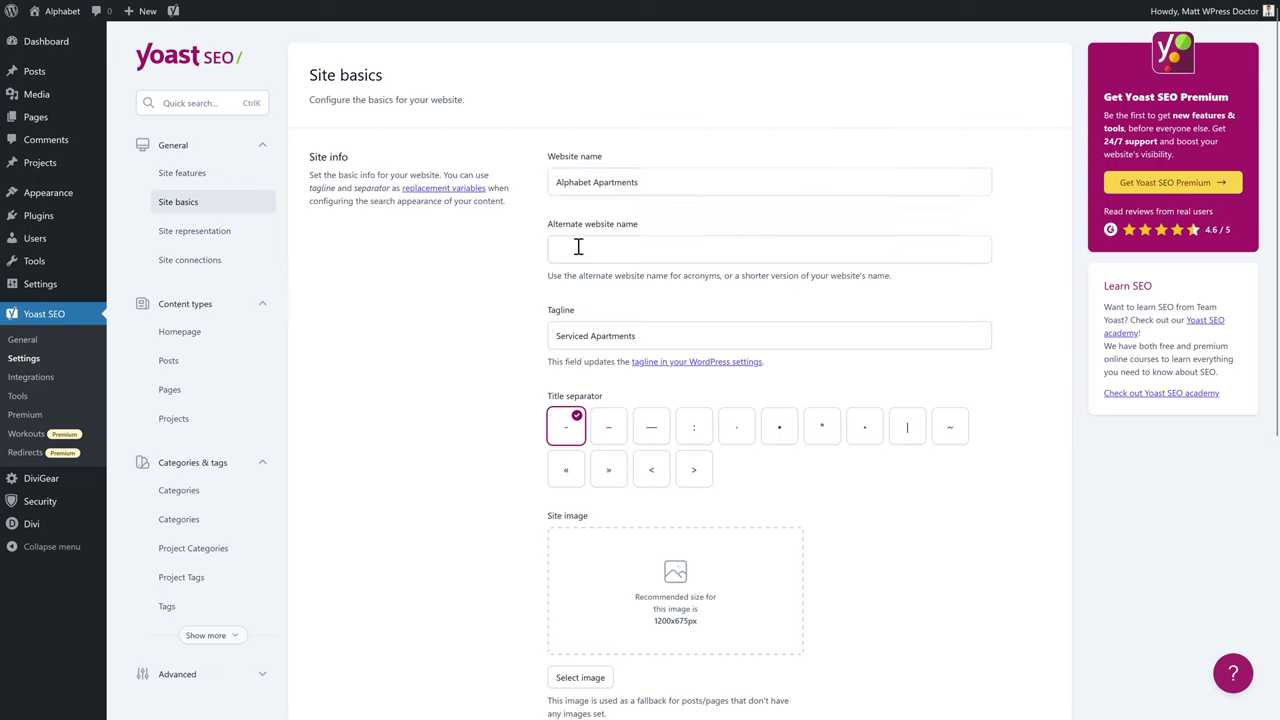
click(578, 247)
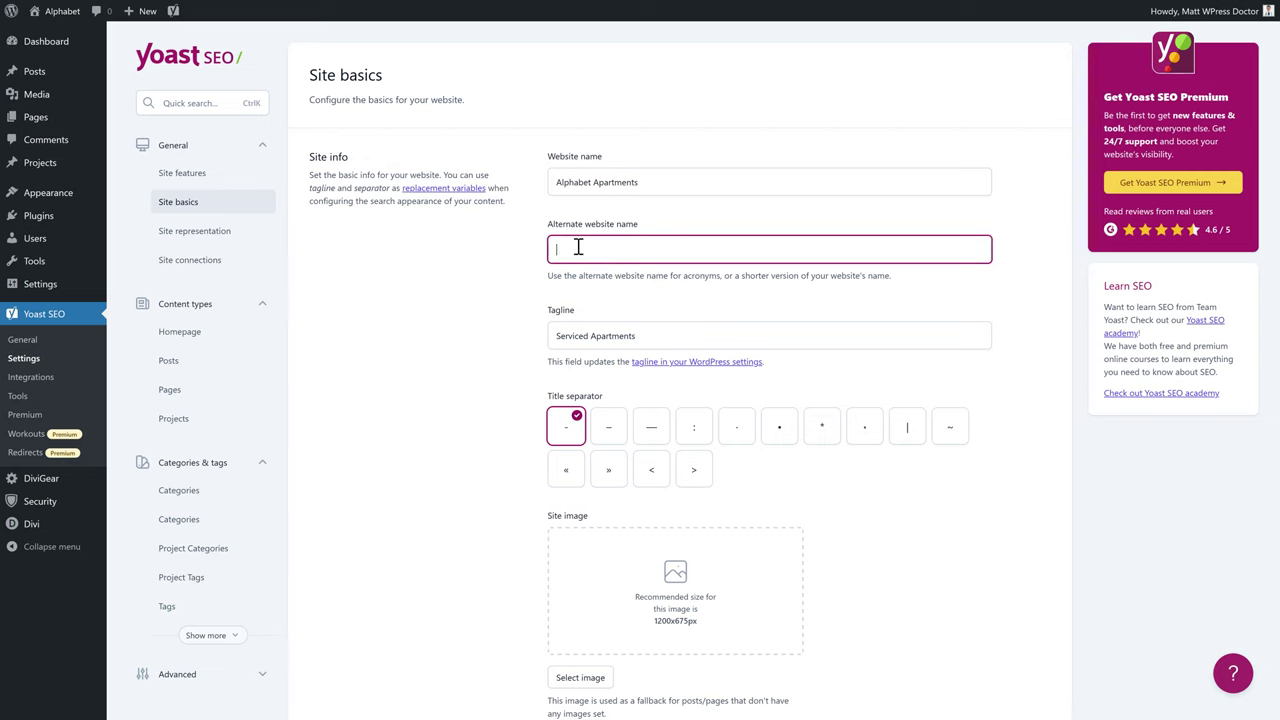
click(544, 320)
drag(548, 336, 676, 340)
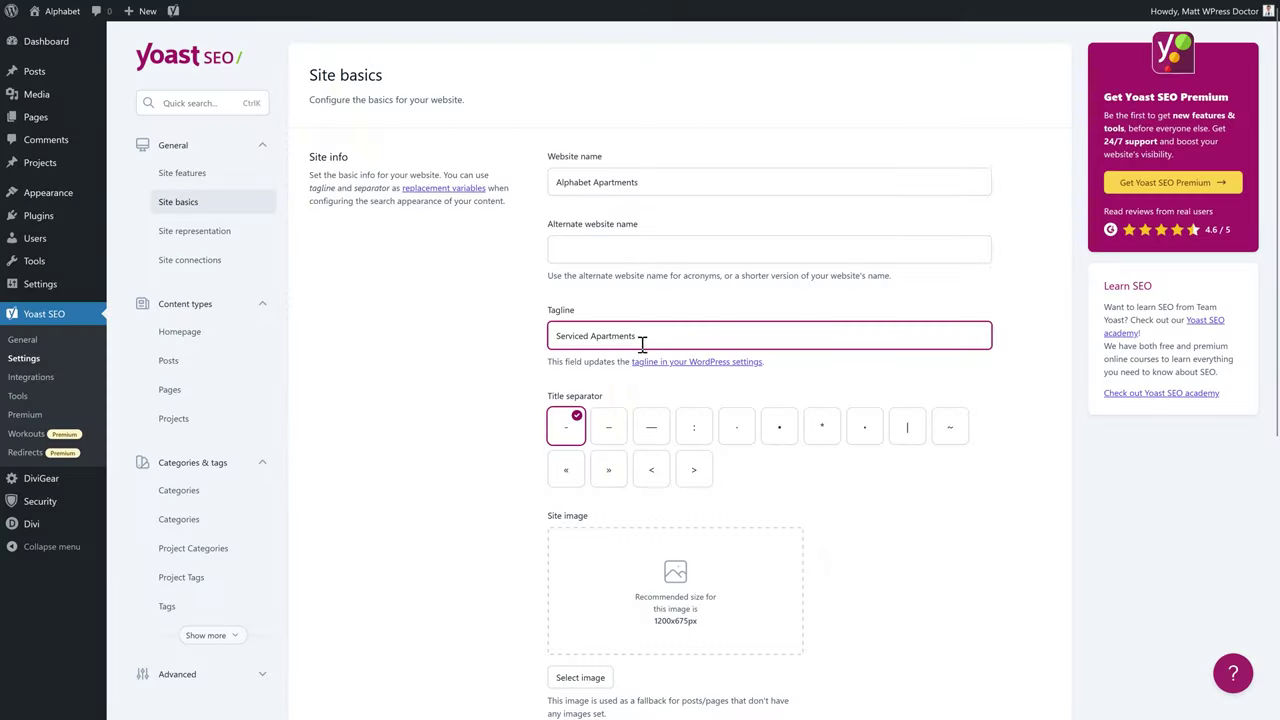
drag(642, 341, 556, 336)
click(476, 375)
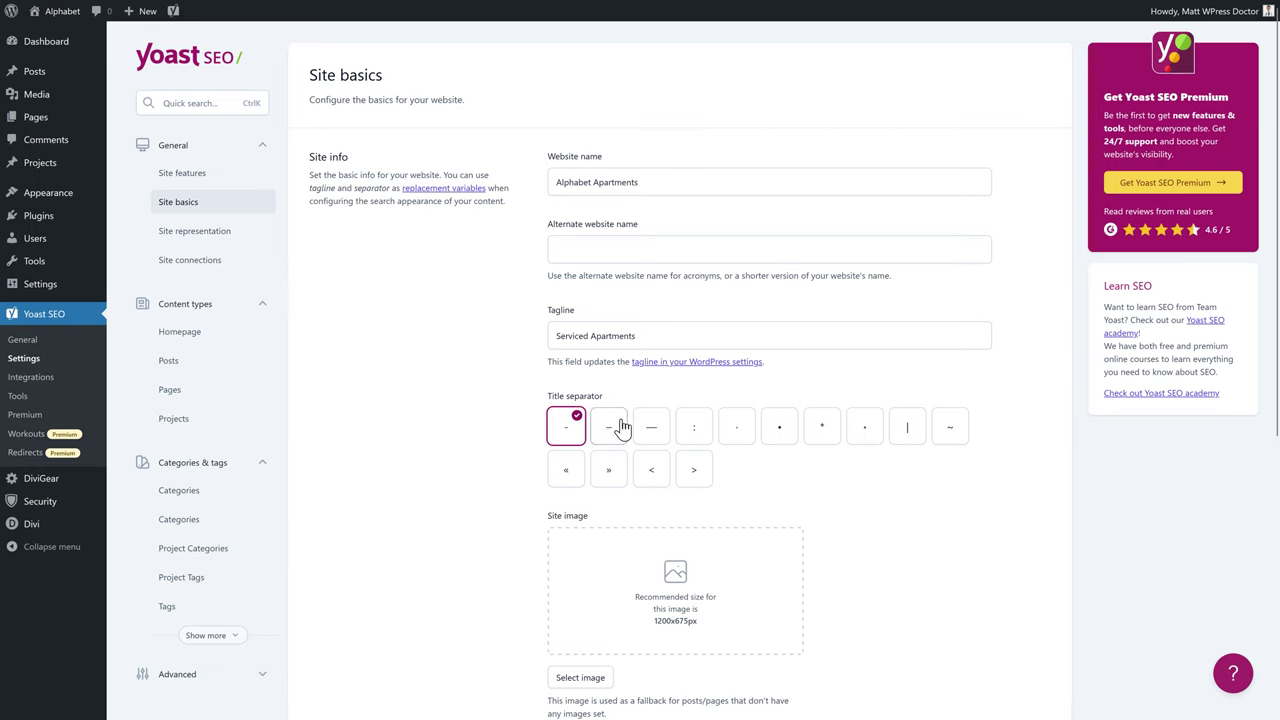
Step: Choose the vertical bar | as the title separator in place of the dash
click(910, 438)
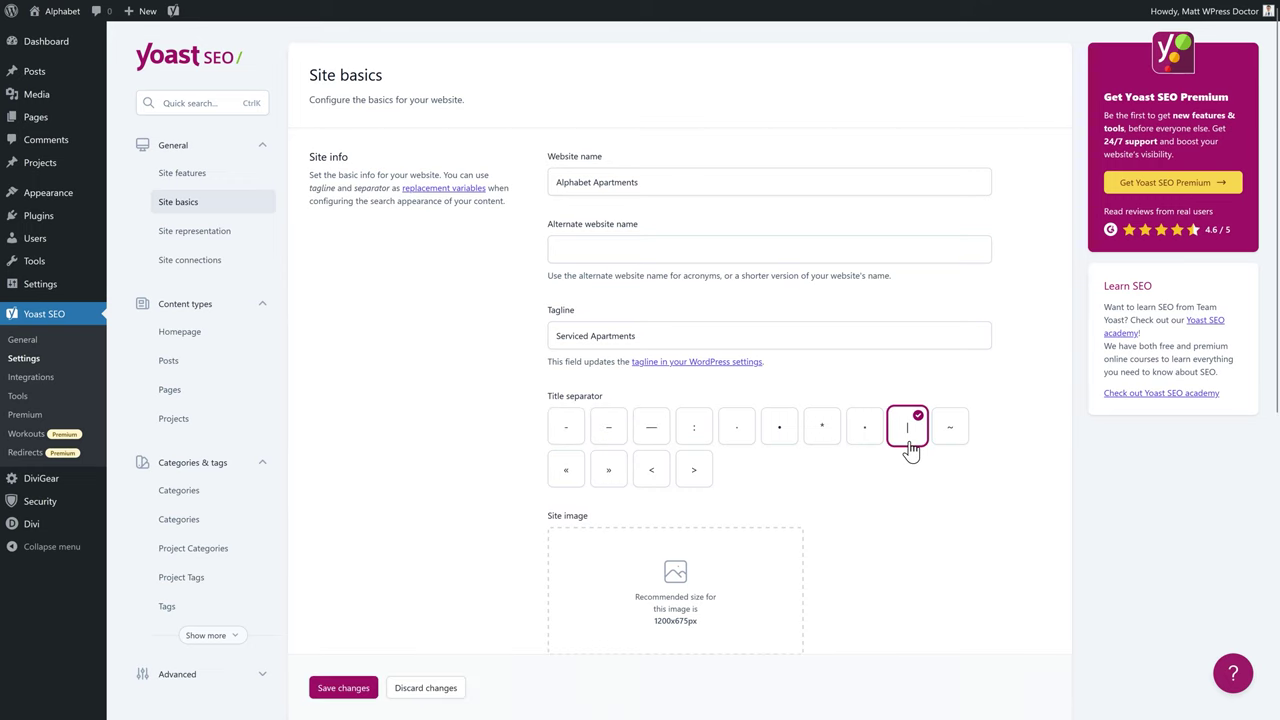
scroll(665, 444, down, 3)
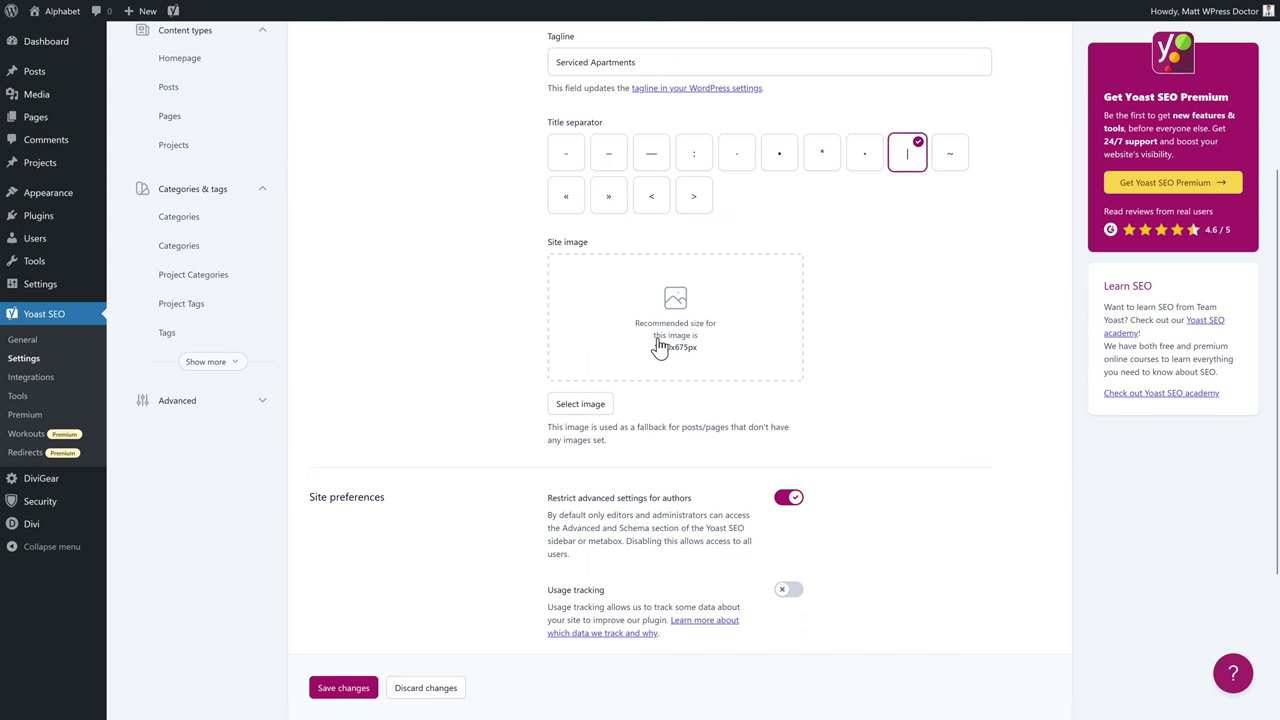
Step: Upload Alphabet-Apartments-Social-Share.jpg through the Media Library and set it as the site image
click(659, 345)
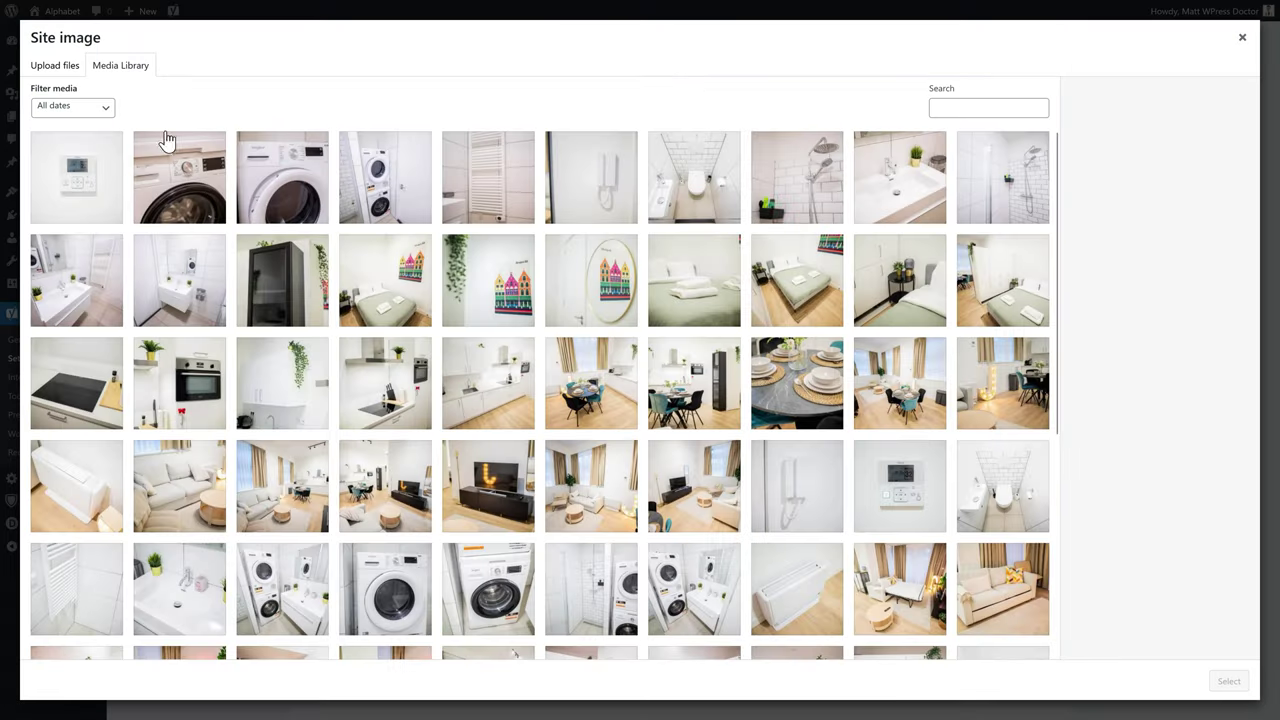
click(57, 66)
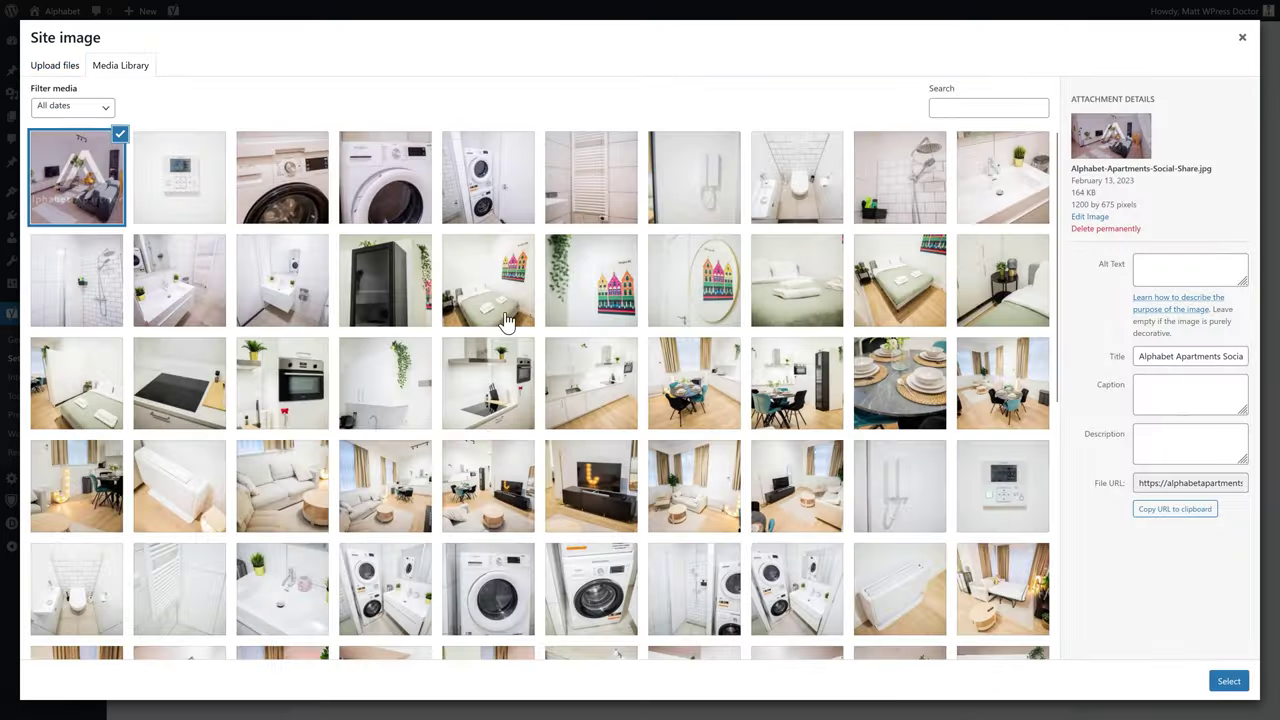
click(1228, 681)
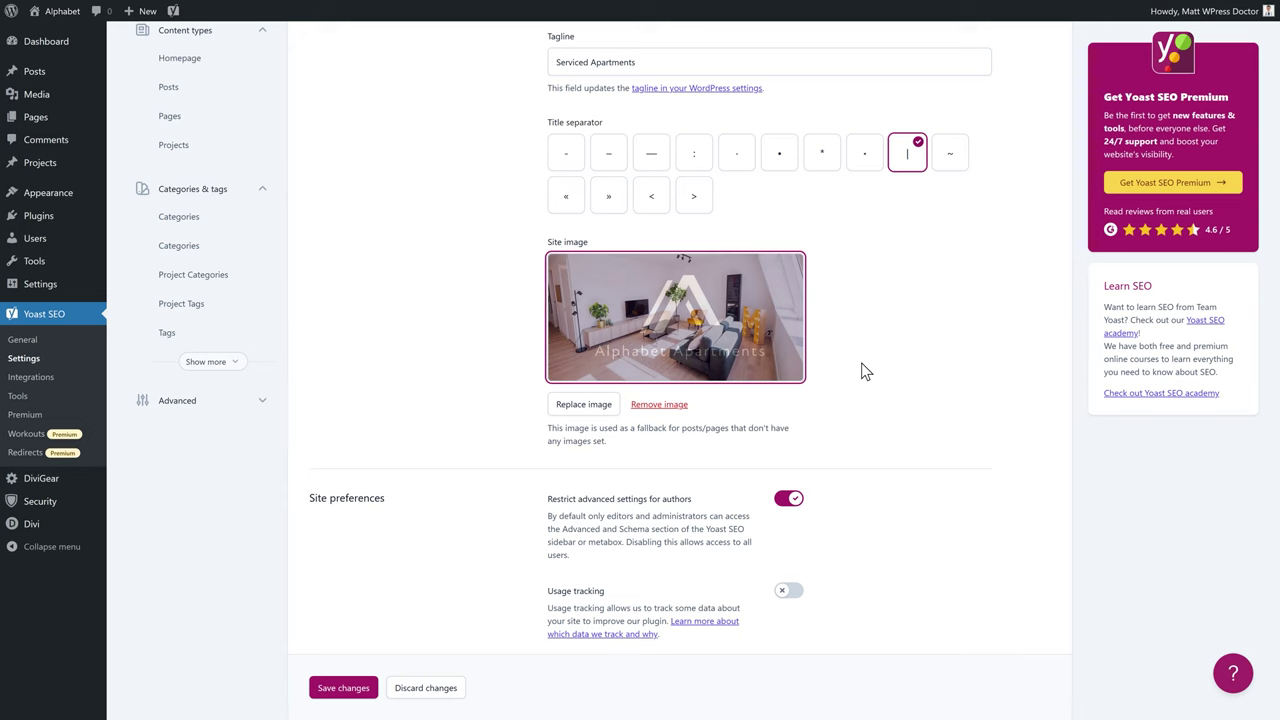
middle_click(929, 365)
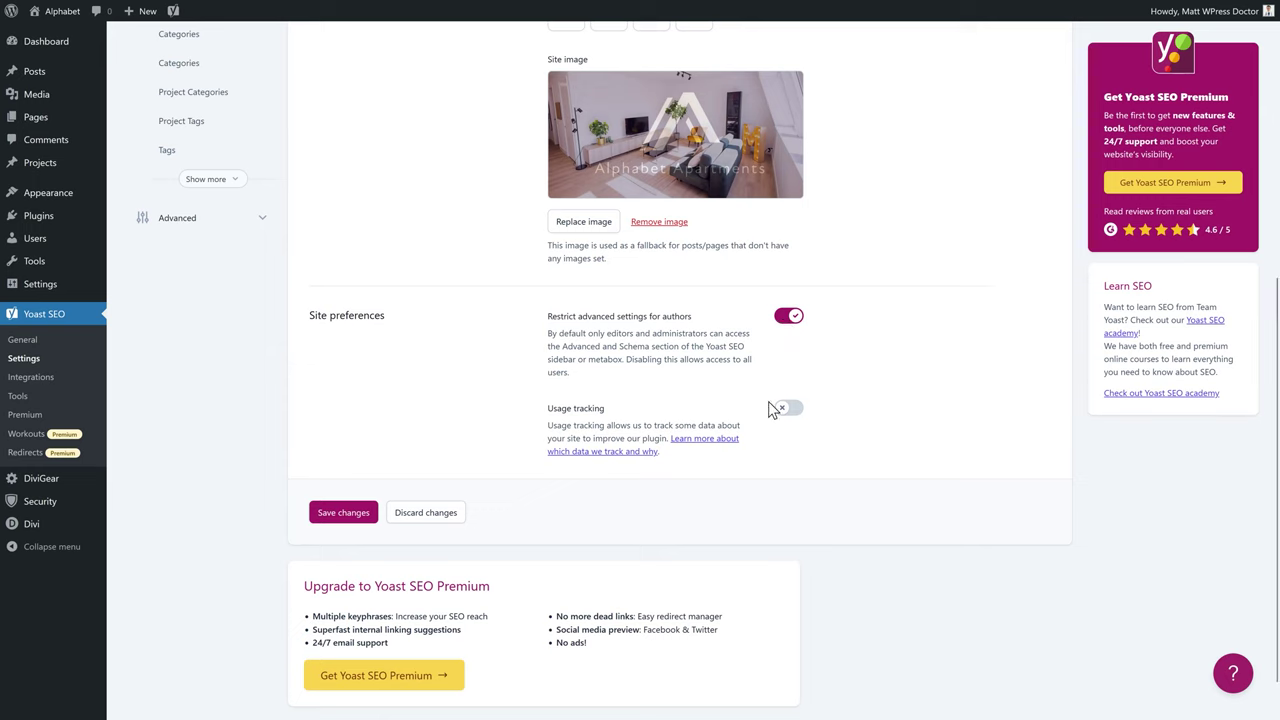
Step: Save the site basics and keep Organization as the site representation
click(340, 514)
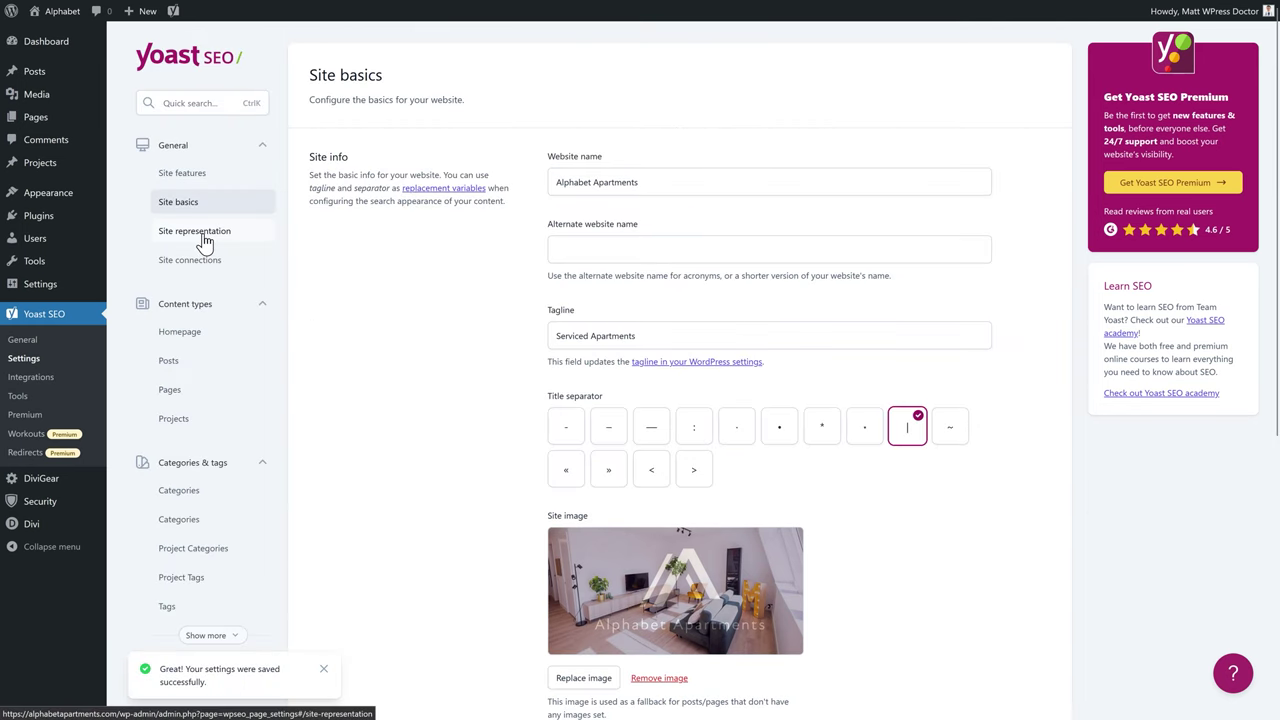
click(204, 240)
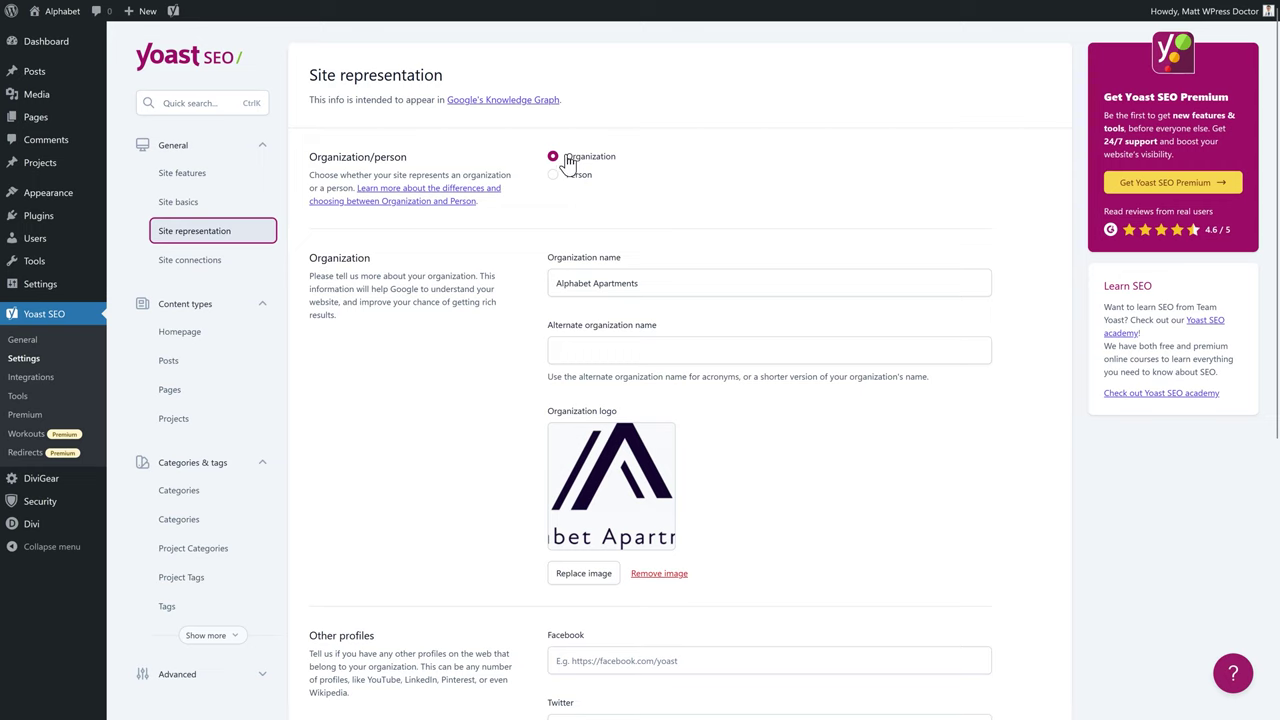
click(624, 350)
Step: Review the organization representation settings, then go to Site connections verification codes
click(501, 359)
scroll(500, 362, down, 3)
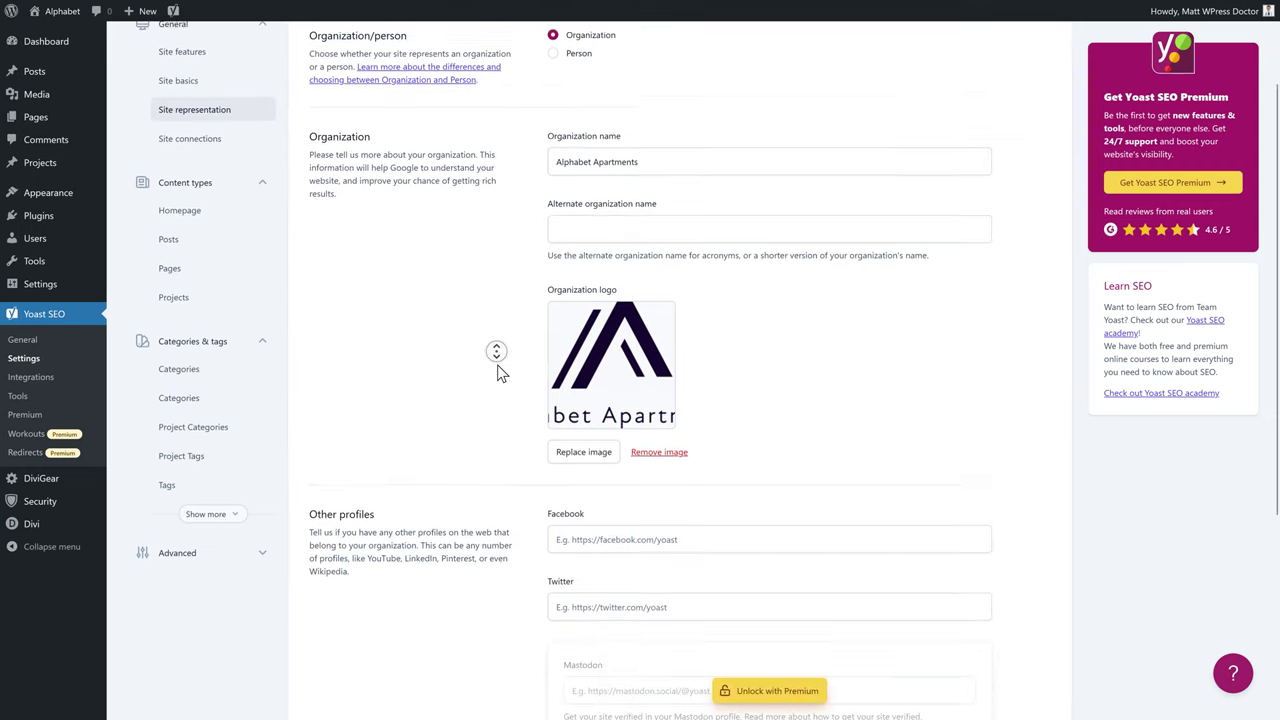
scroll(498, 372, down, 5)
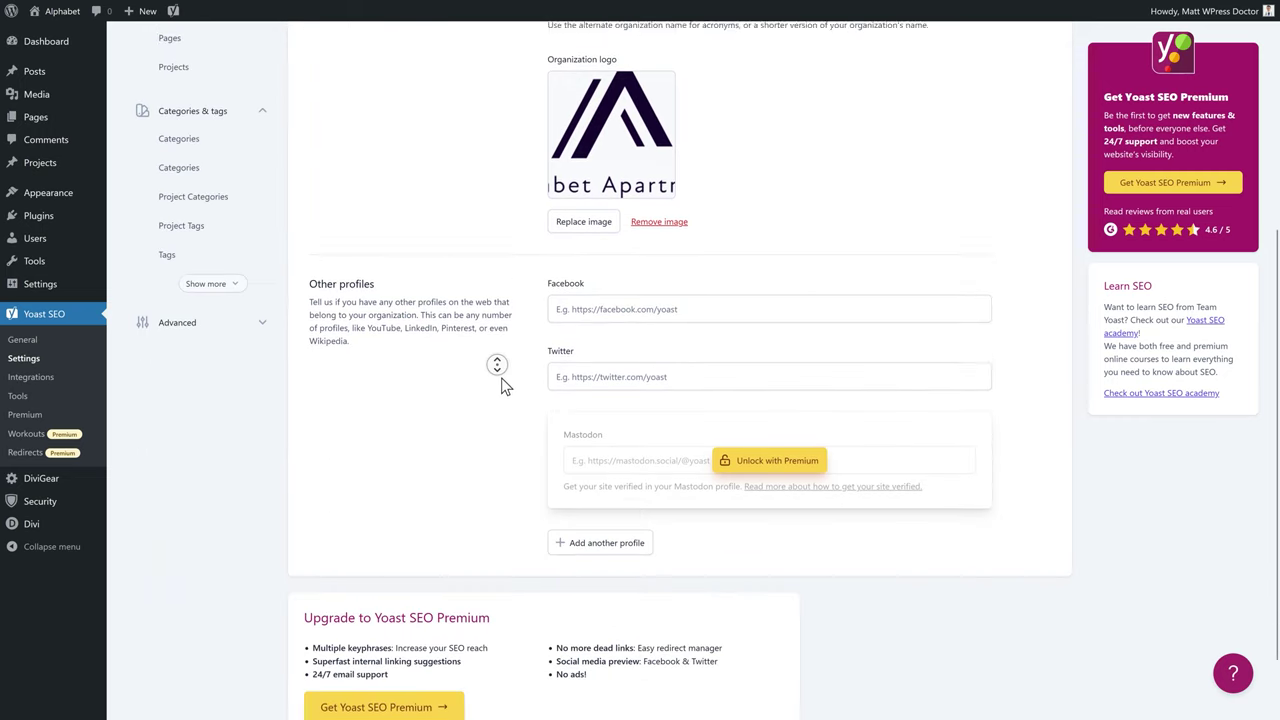
click(514, 381)
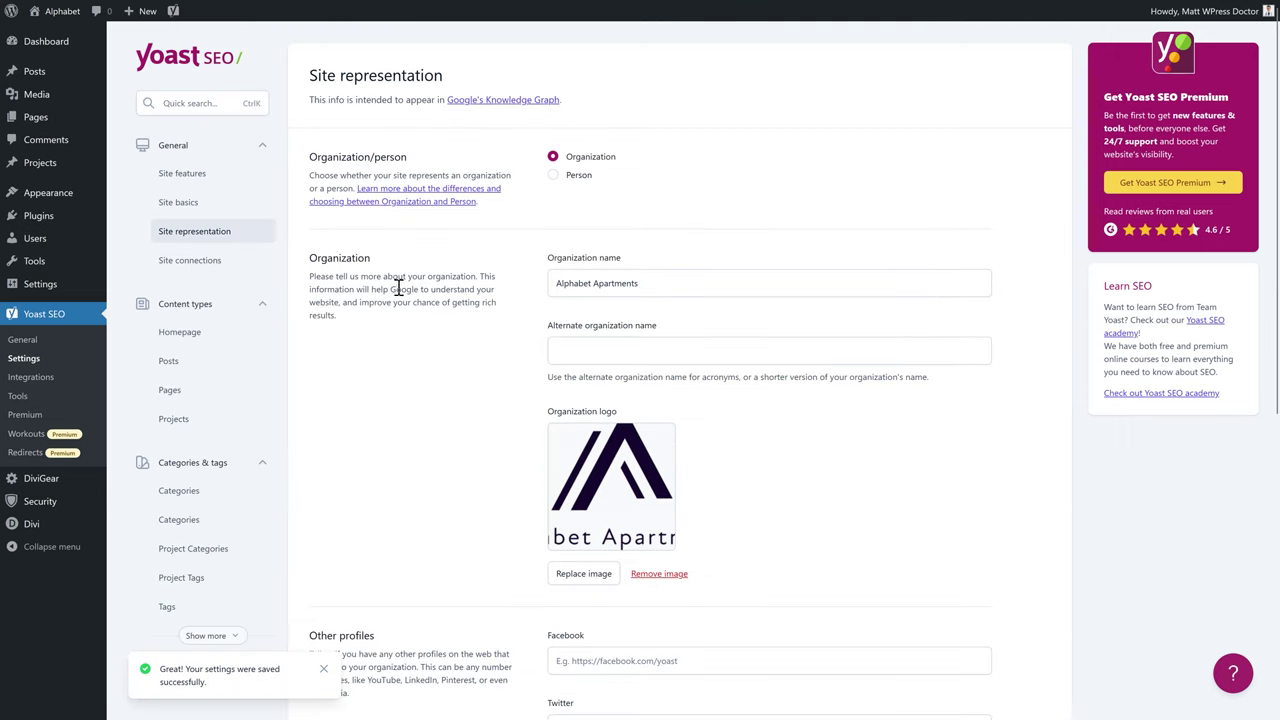
click(201, 272)
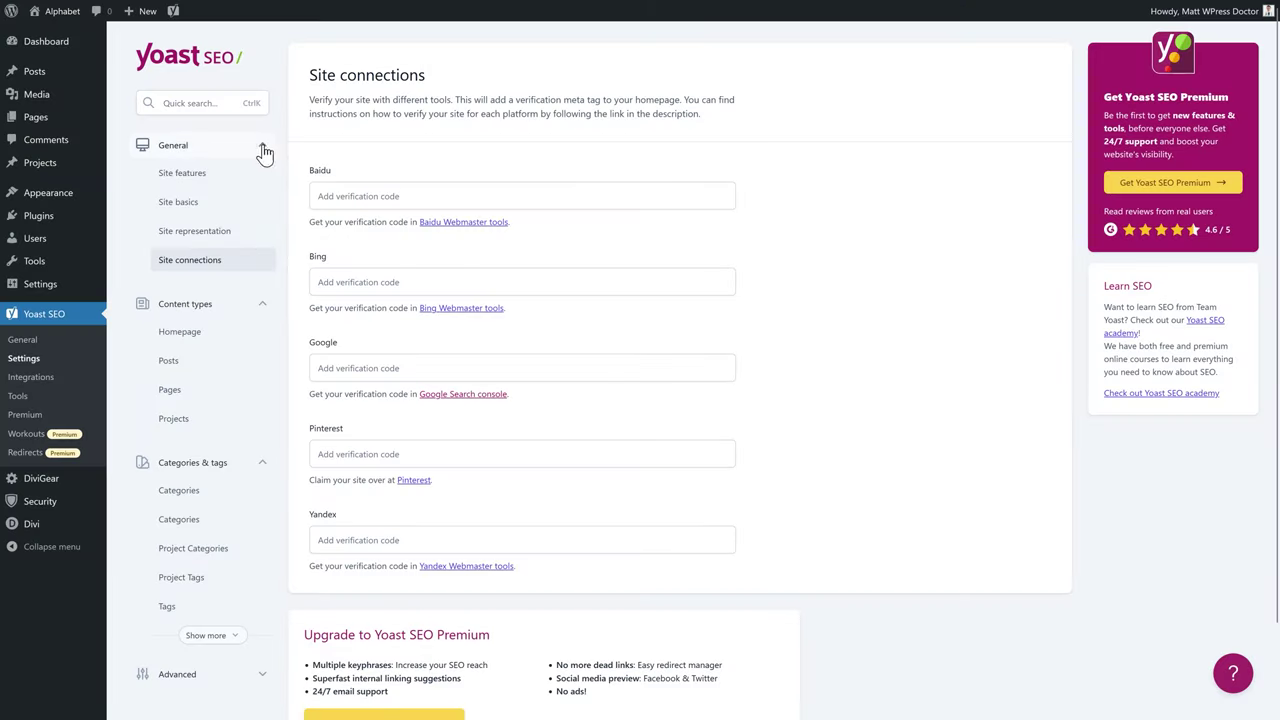
Step: Expand General and go to the Homepage content-type settings
click(264, 148)
click(195, 334)
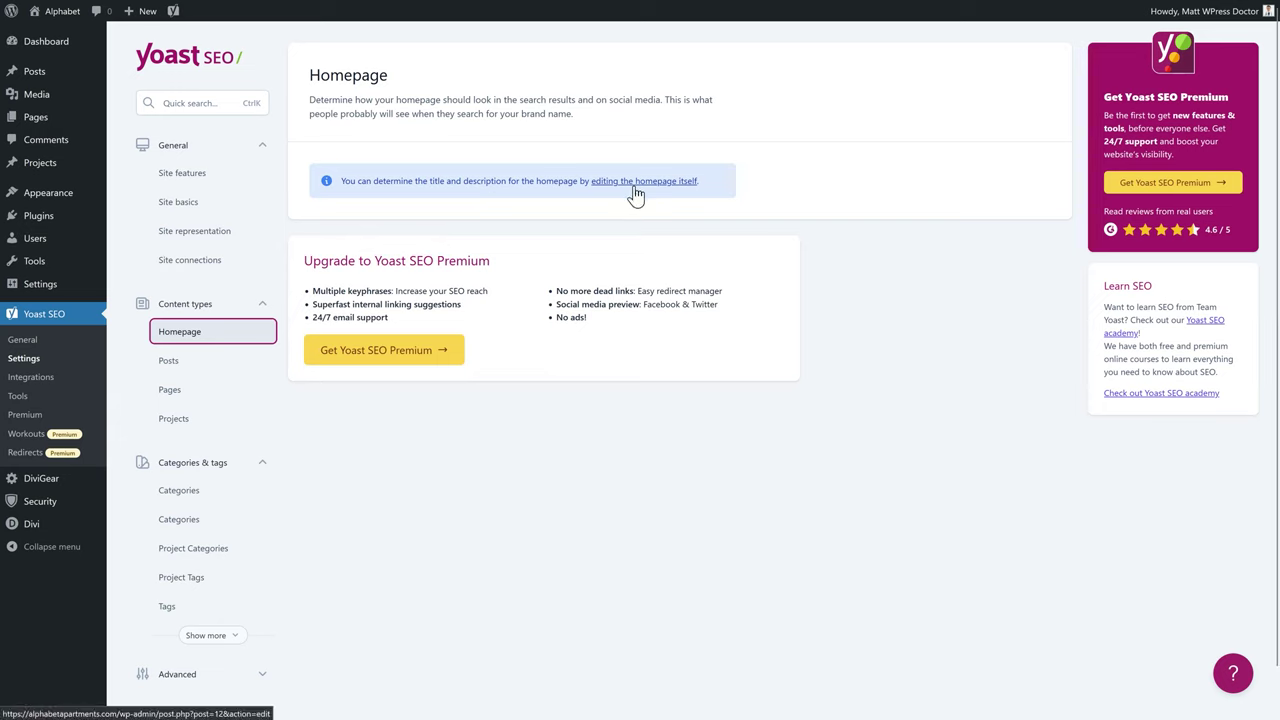
Step: Go to the Posts content-type settings under Content types
click(178, 370)
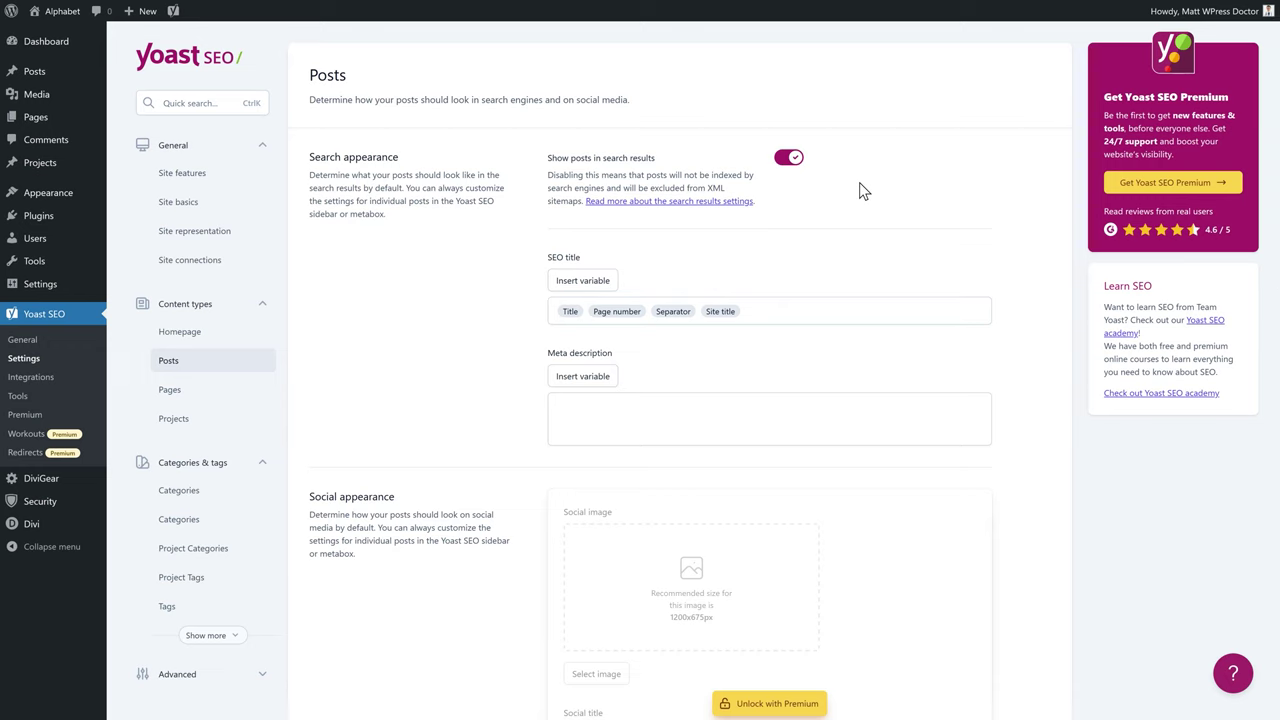
Step: Switch off Show posts in search results on the Posts settings
click(789, 160)
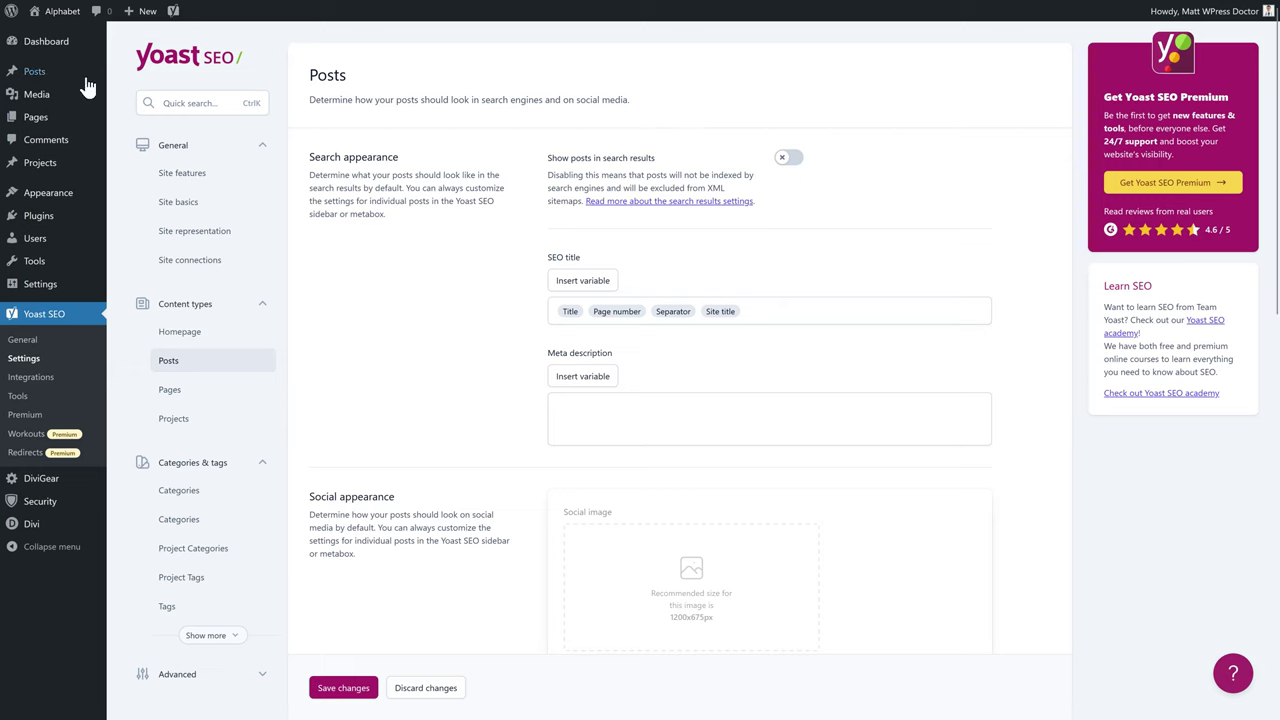
mouse_move(58, 79)
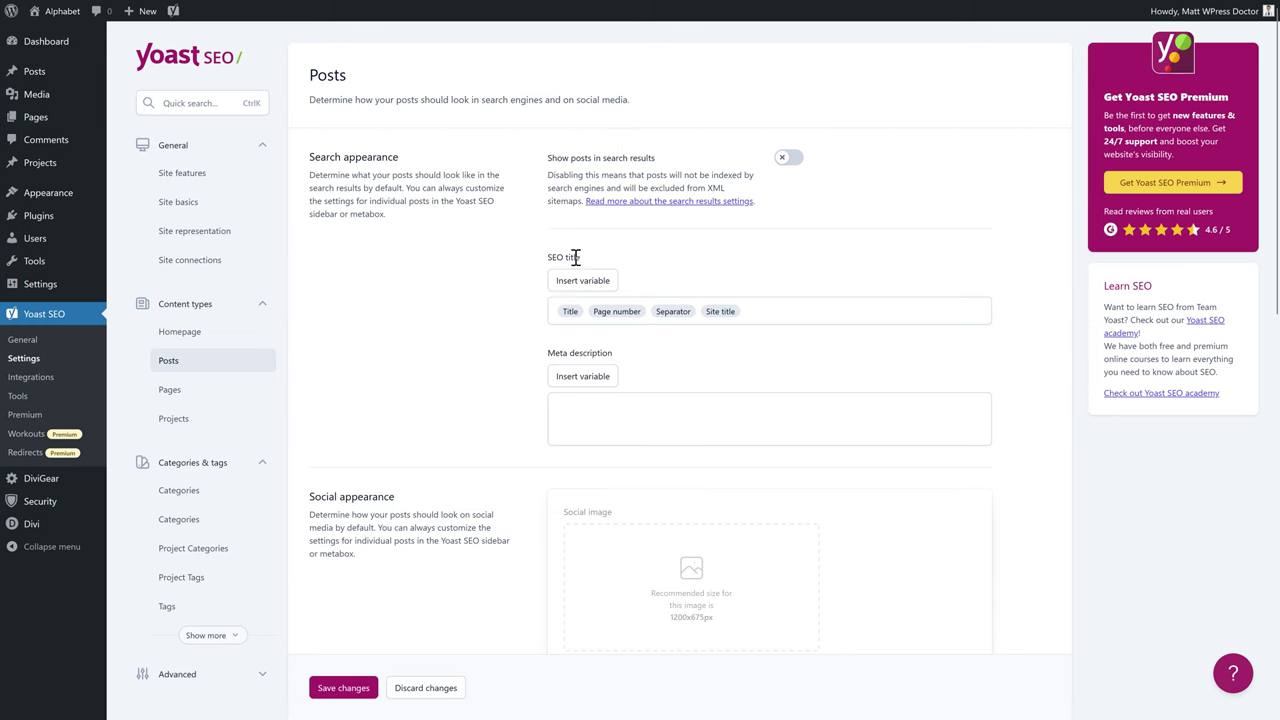
double_click(571, 311)
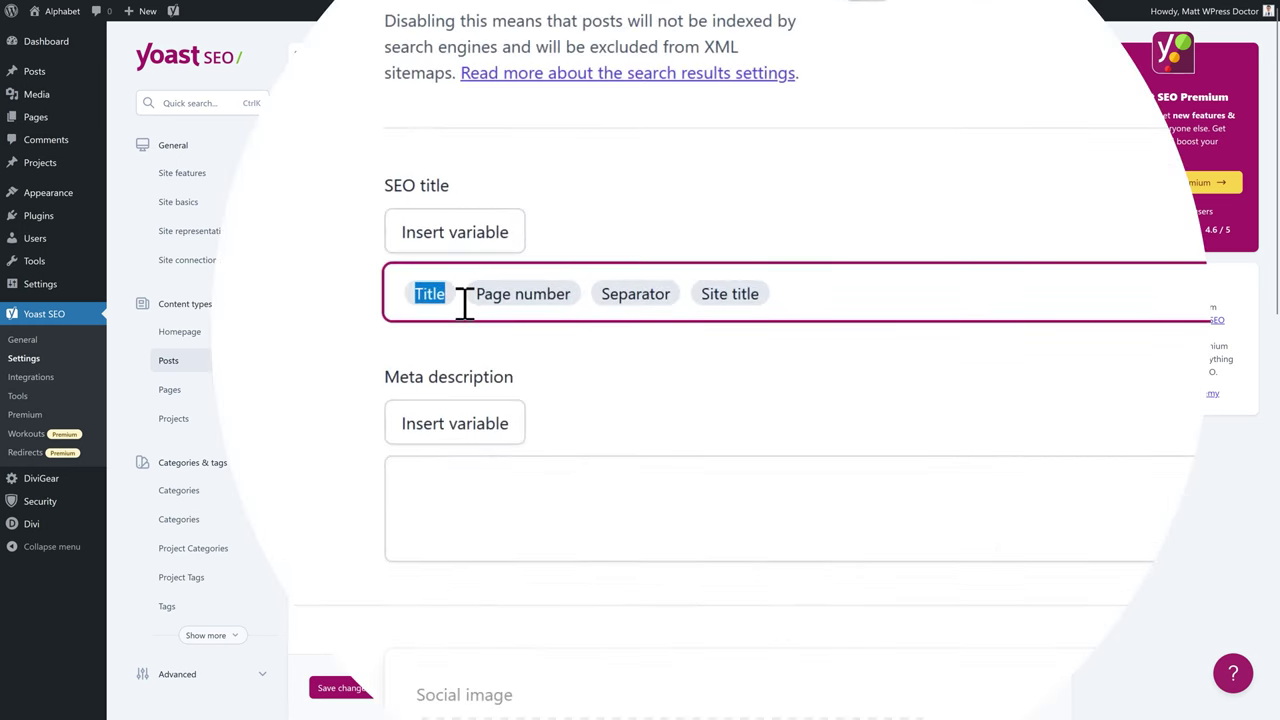
drag(471, 300, 688, 303)
click(608, 300)
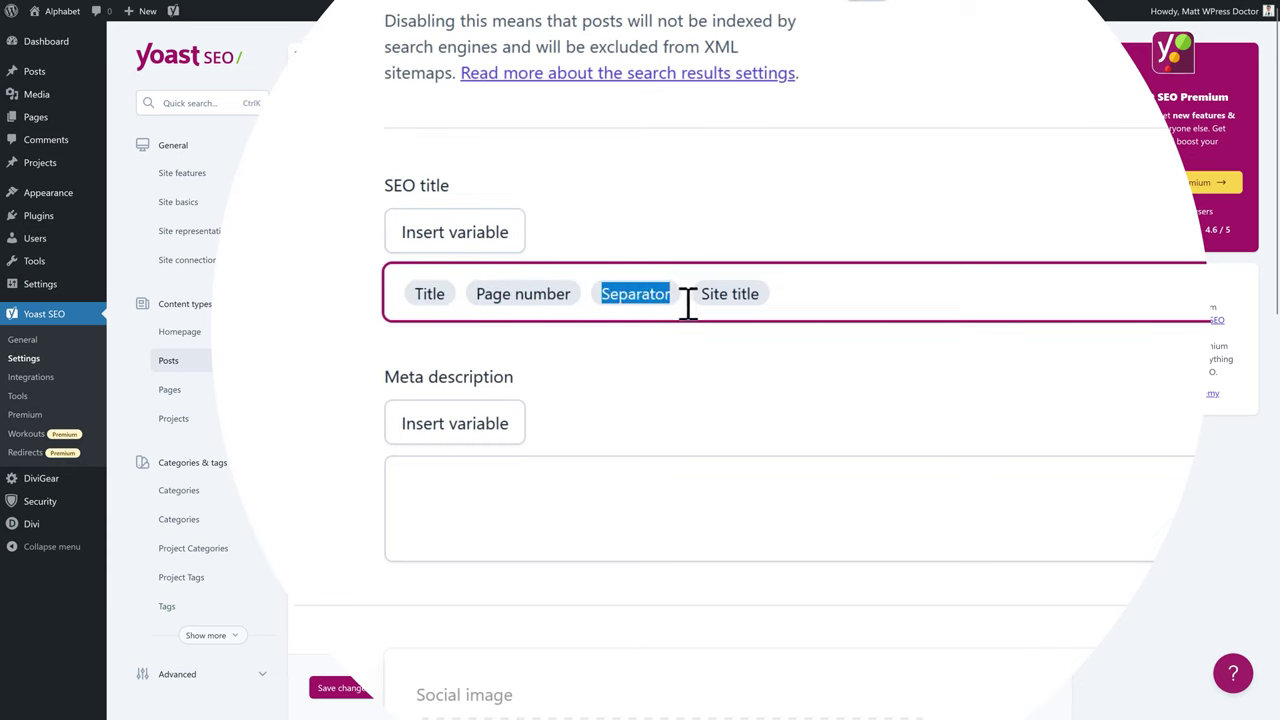
drag(706, 306, 780, 303)
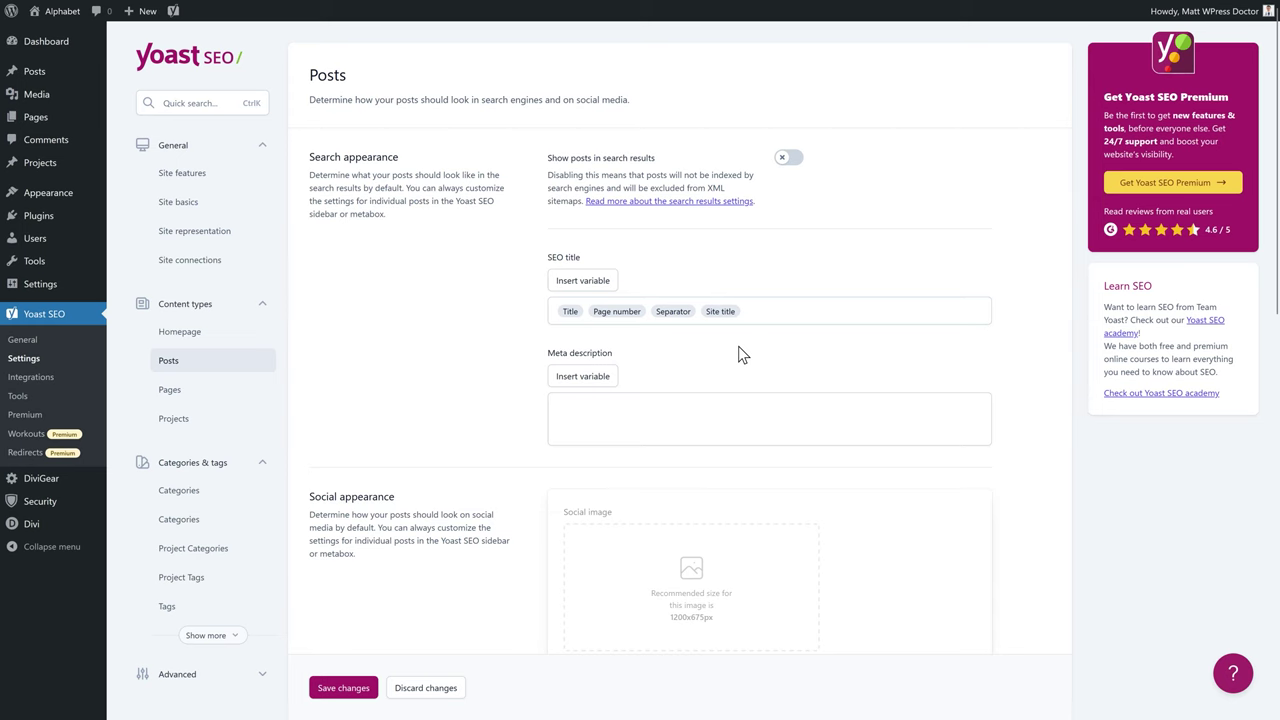
Step: Start the posts meta description with % to bring up variables like Title and Site title
scroll(738, 346, down, 2)
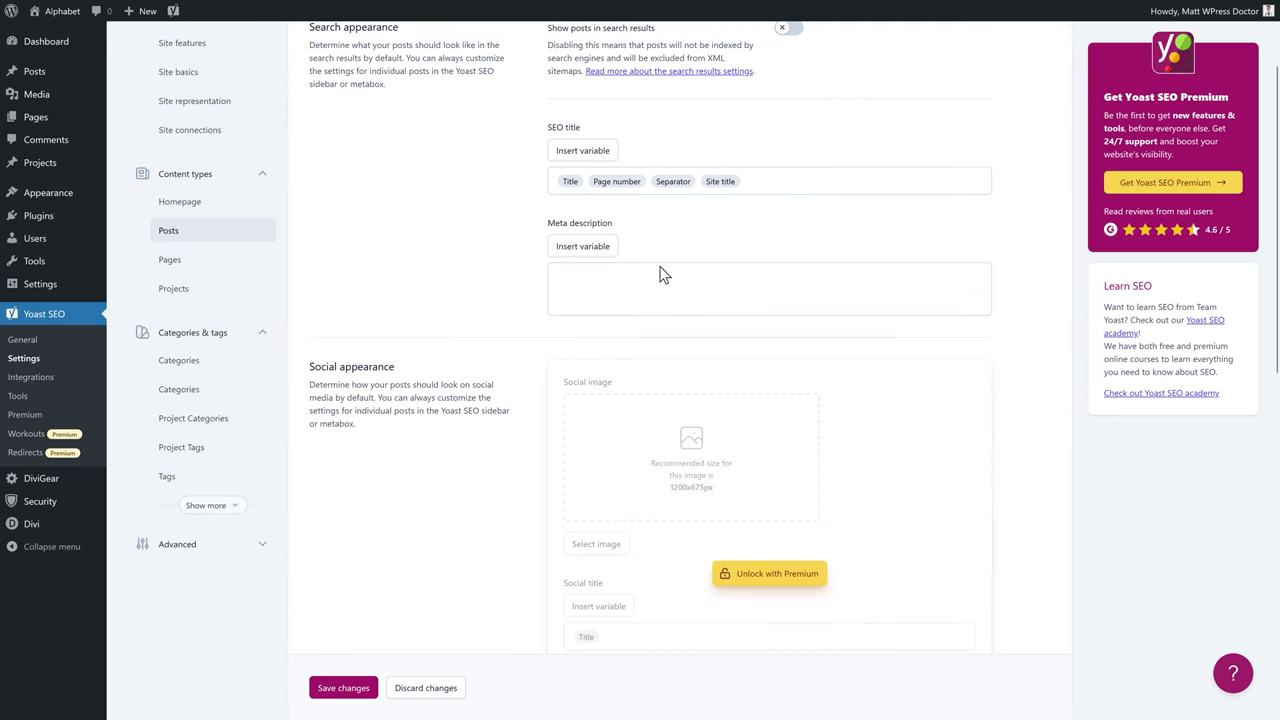
click(608, 297)
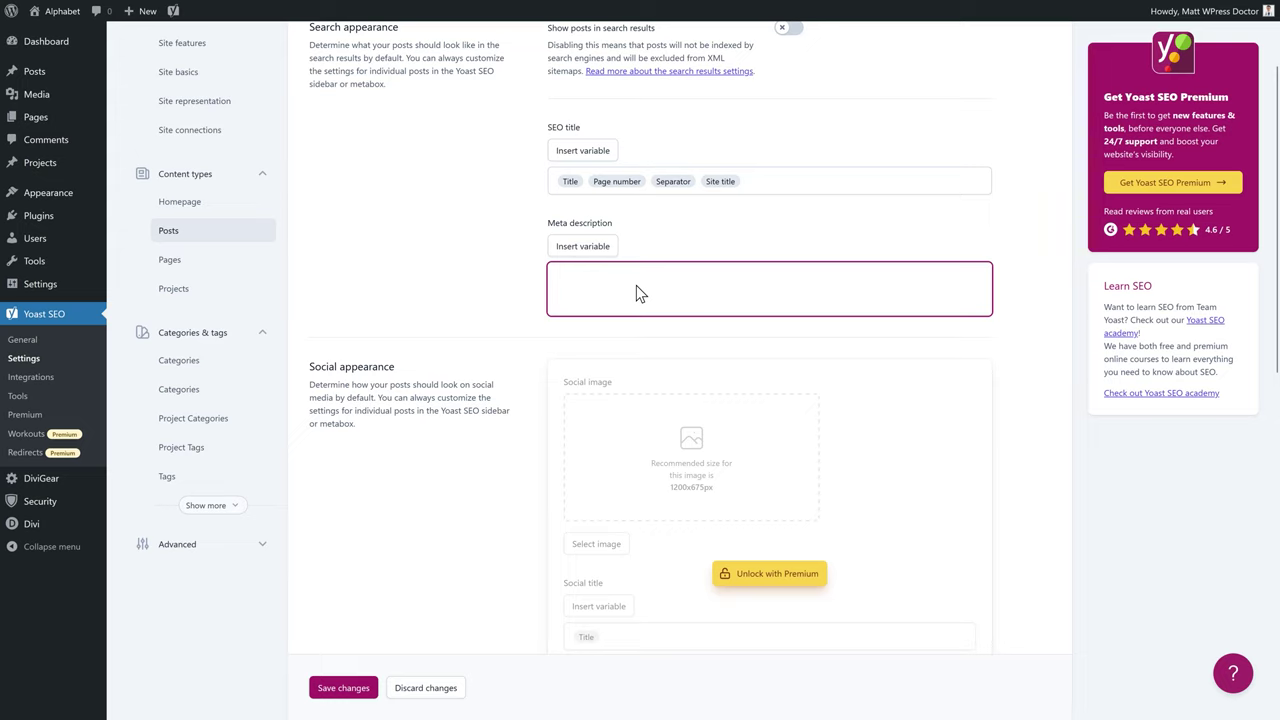
click(588, 252)
click(590, 257)
click(600, 252)
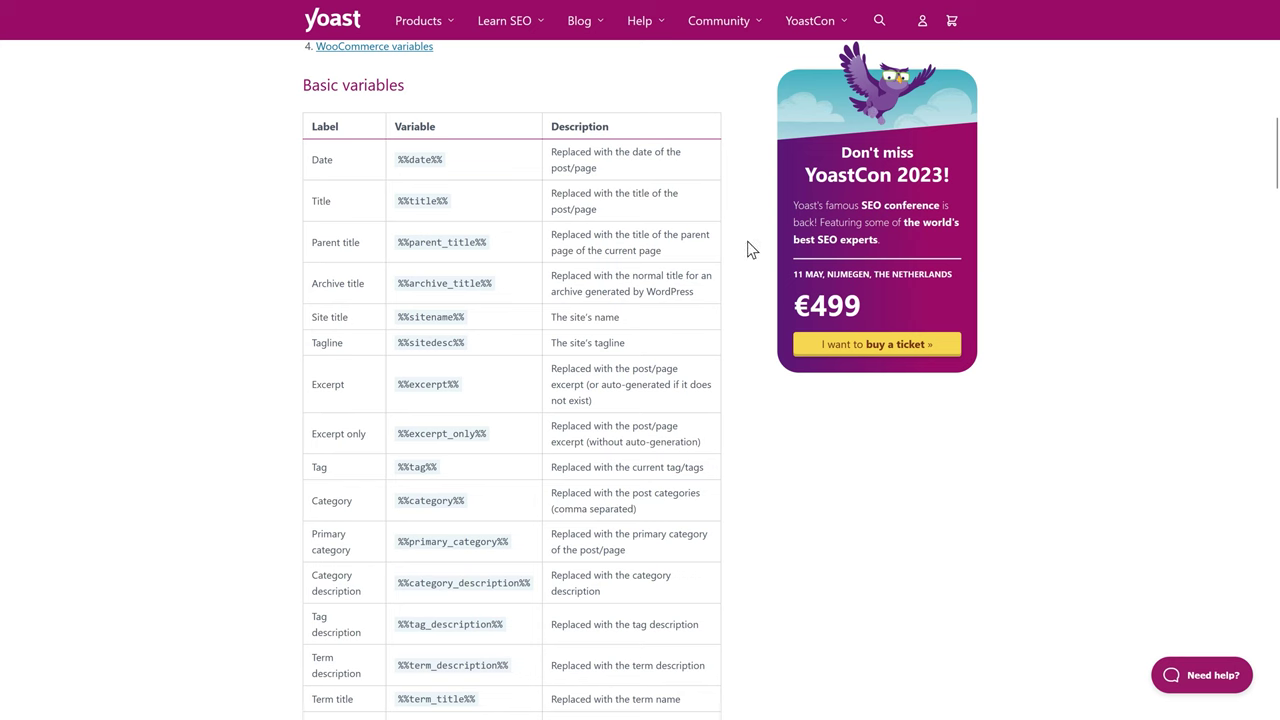
Step: Browse Yoast's variables reference, from %%title%% and %%sitename%% to custom field variables
middle_click(575, 162)
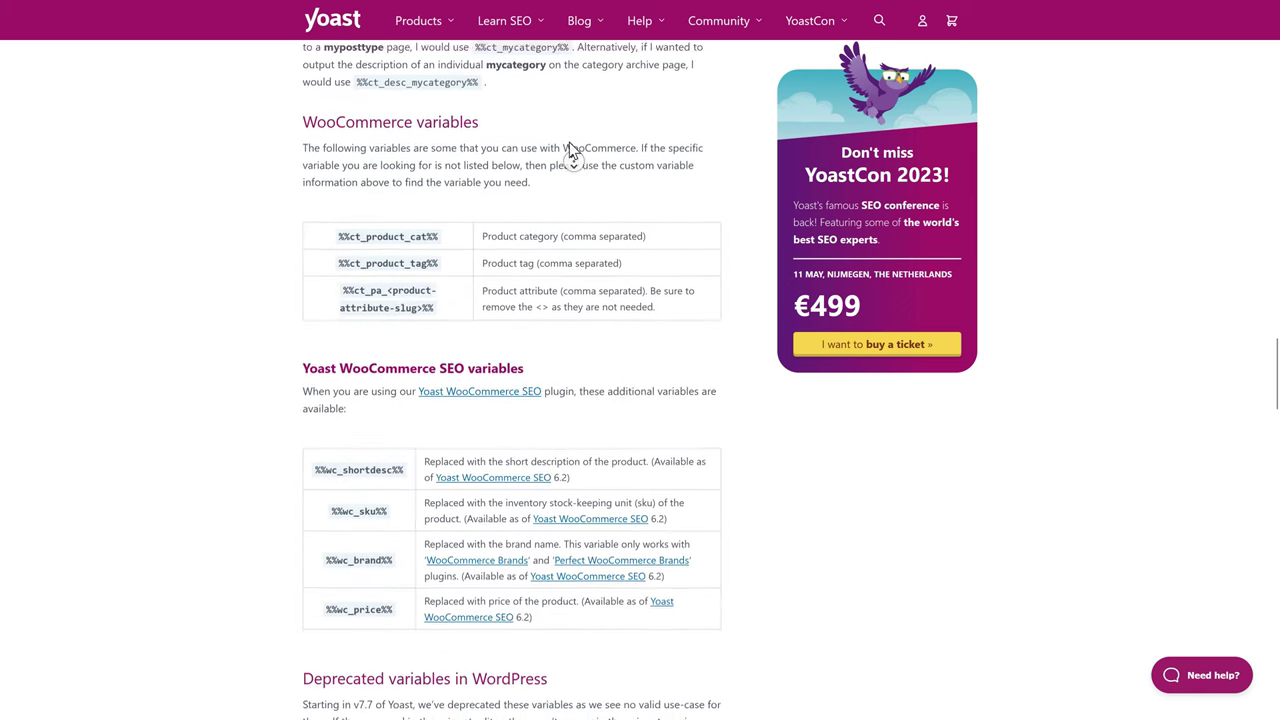
middle_click(575, 173)
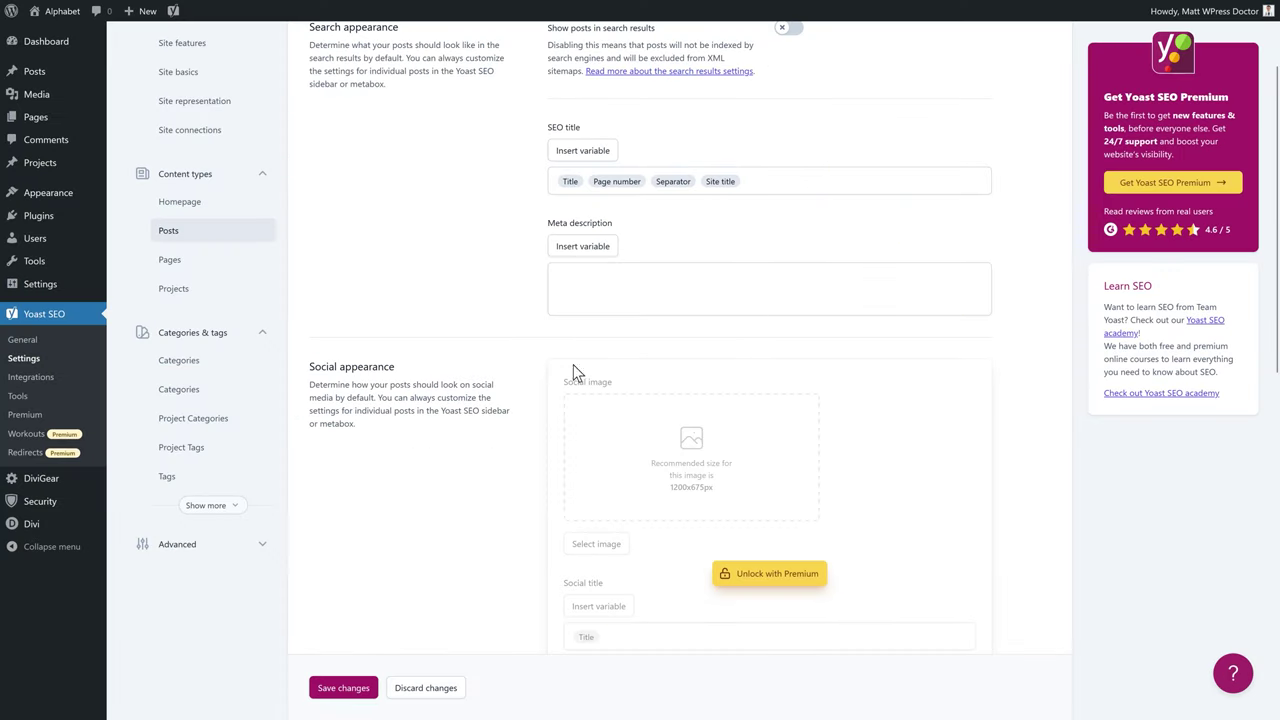
middle_click(514, 366)
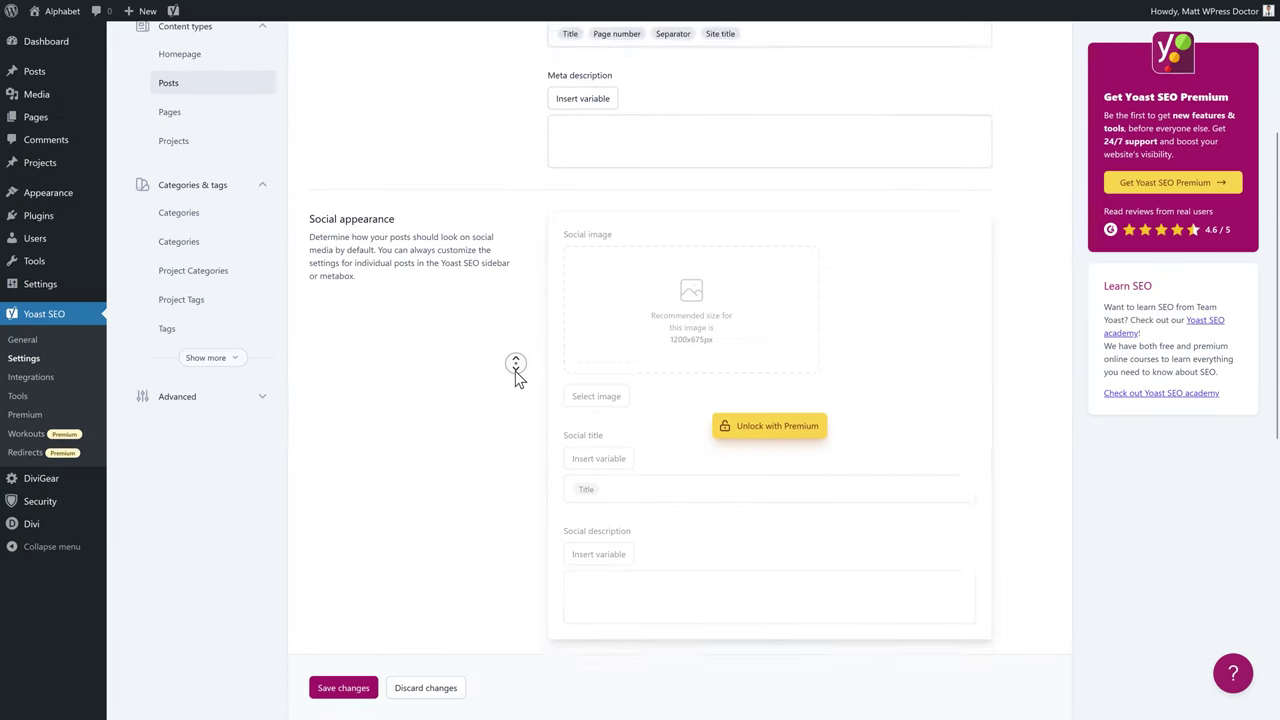
middle_click(517, 369)
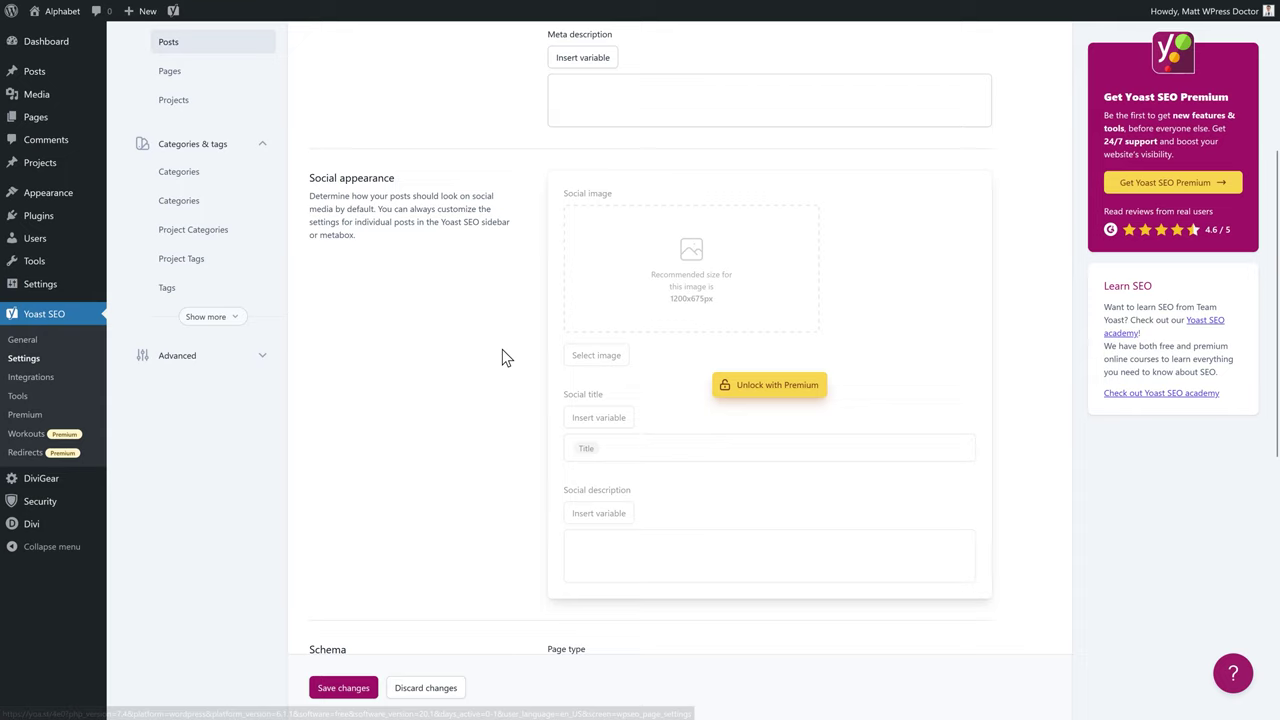
scroll(506, 284, down, 2)
scroll(508, 288, down, 4)
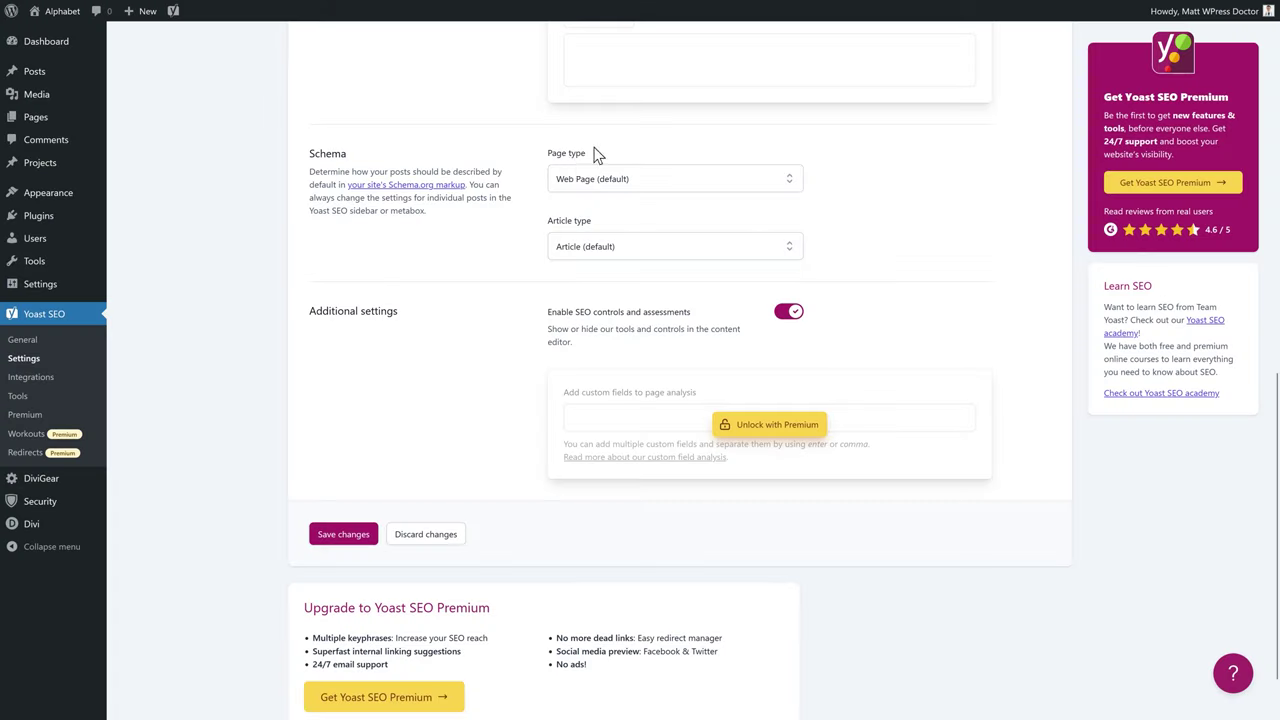
Step: List the posts Schema page type choices, with Web Page (default) selected
click(588, 180)
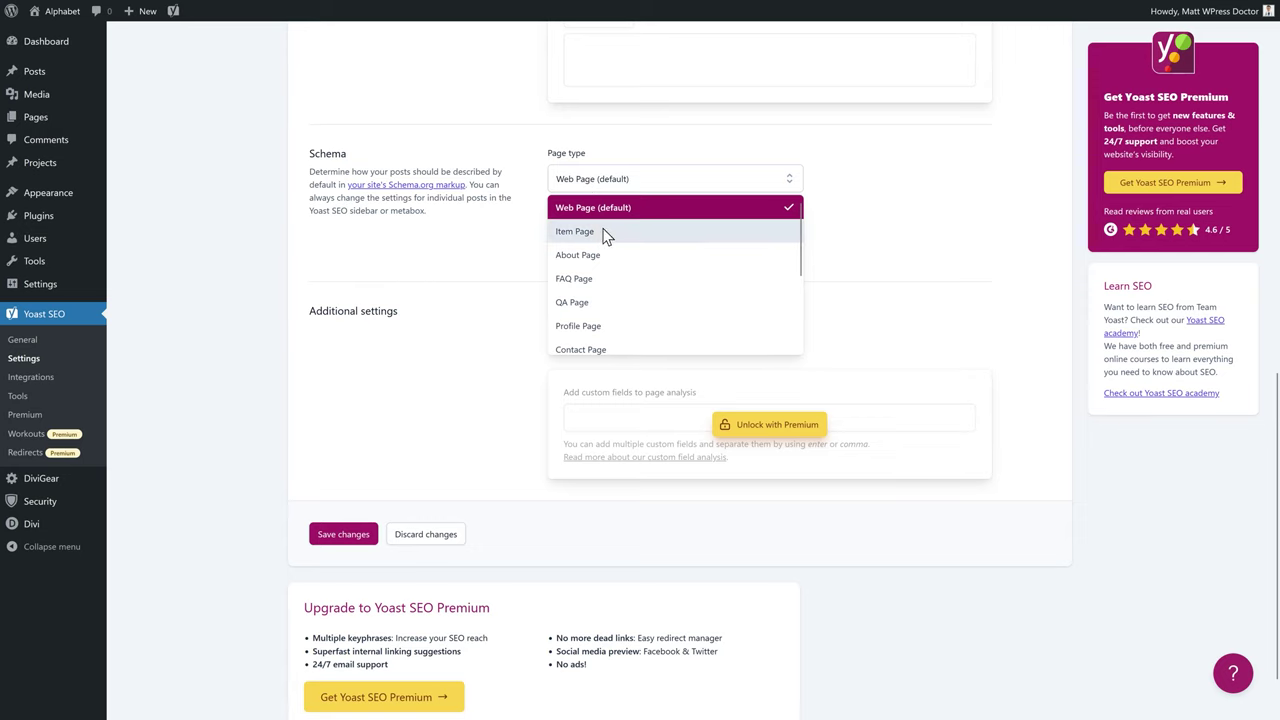
Step: Keep the posts schema at Web Page (default) page type and Article (default) article type
middle_click(631, 307)
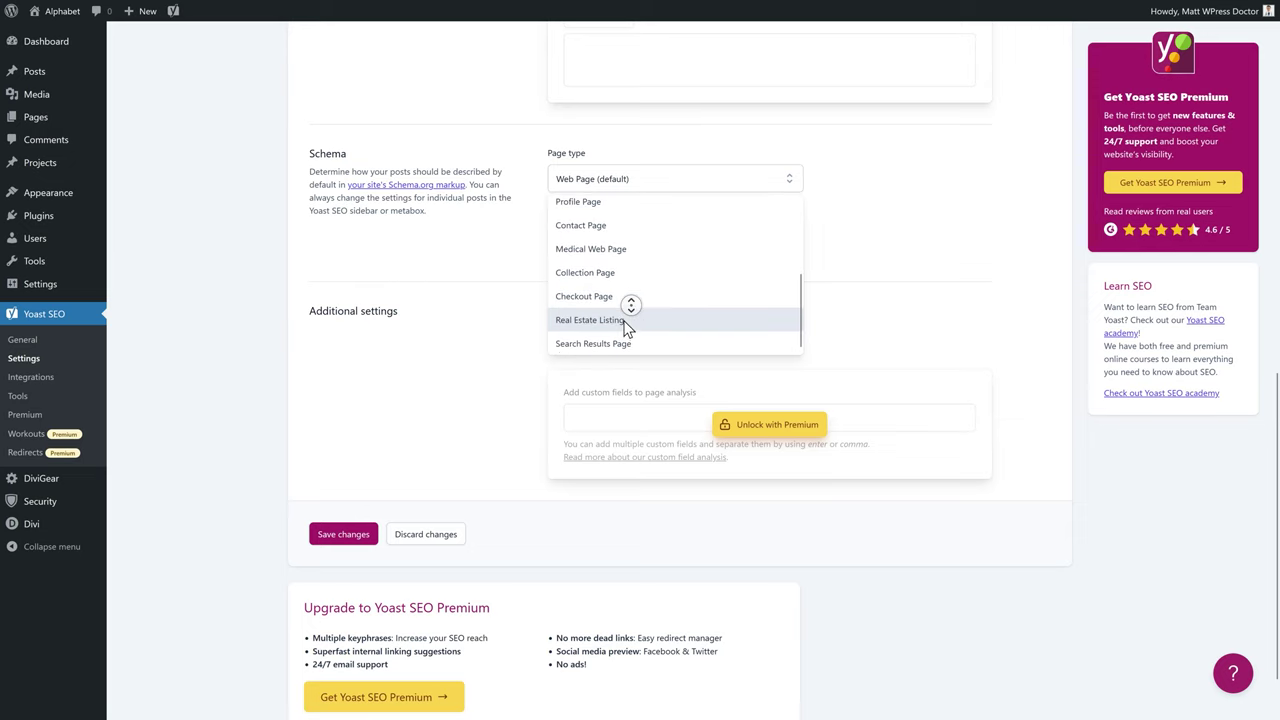
middle_click(629, 276)
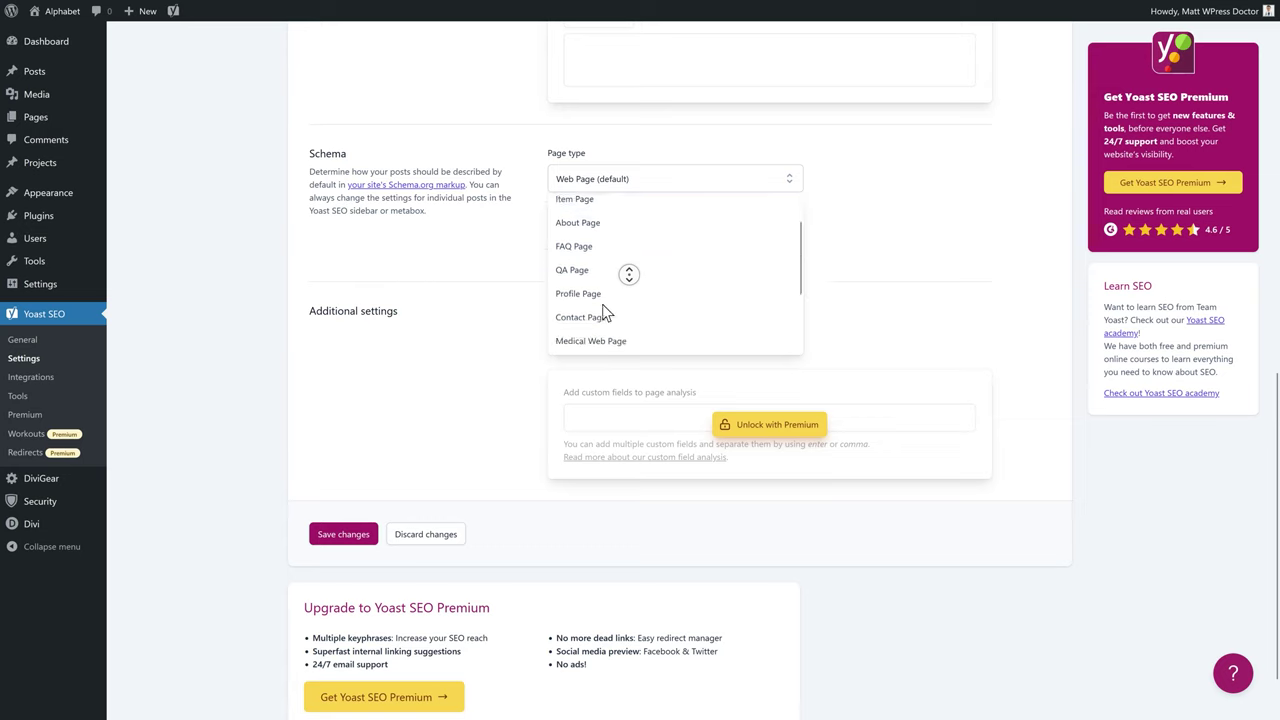
middle_click(624, 212)
click(606, 216)
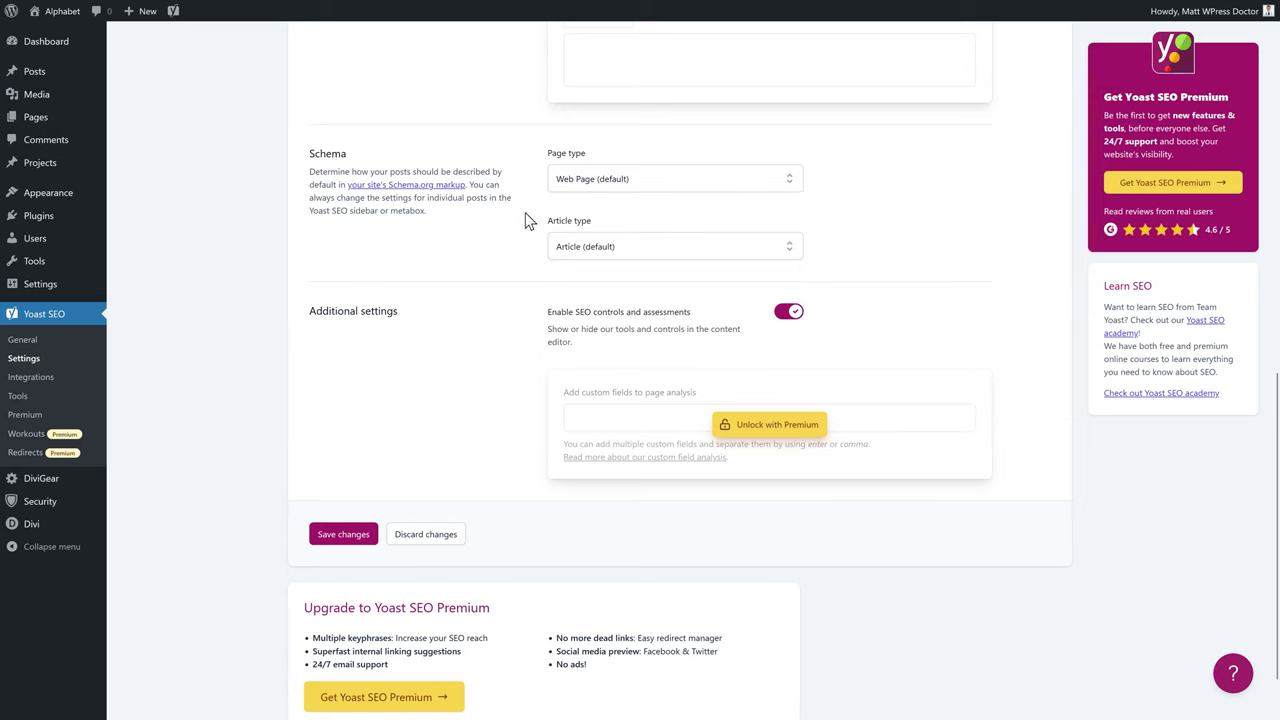
click(645, 250)
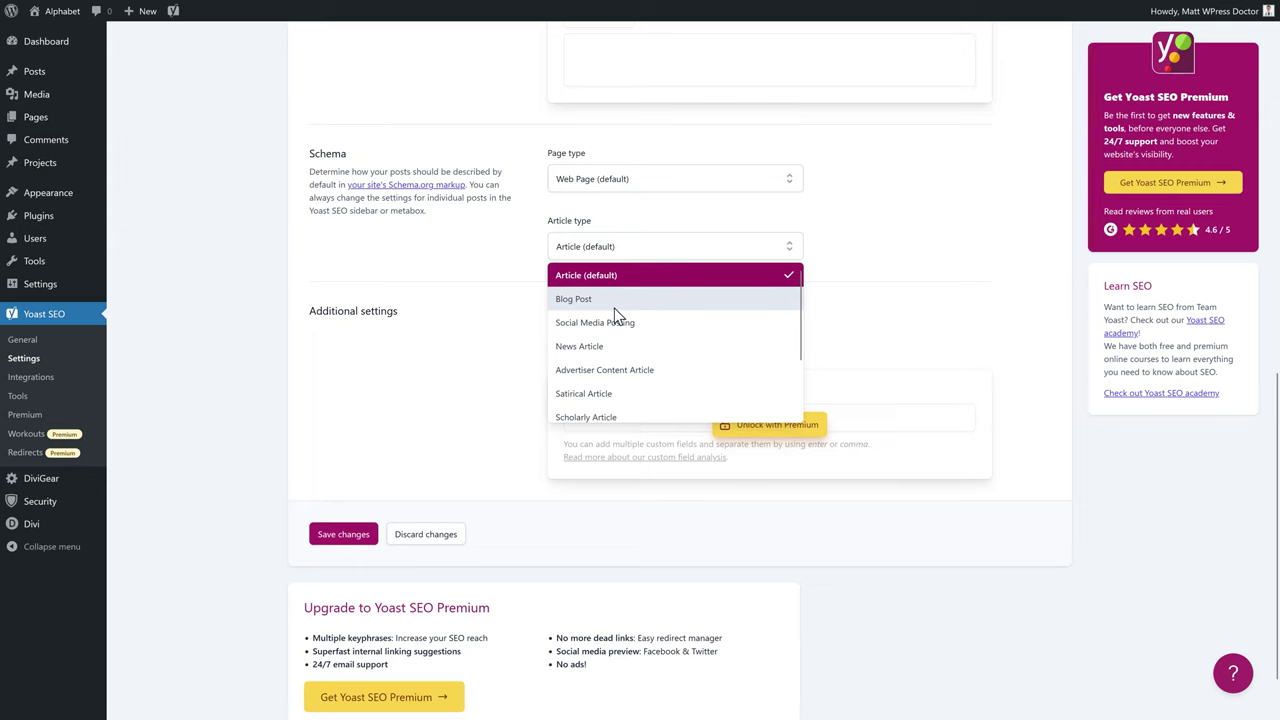
click(605, 298)
click(623, 255)
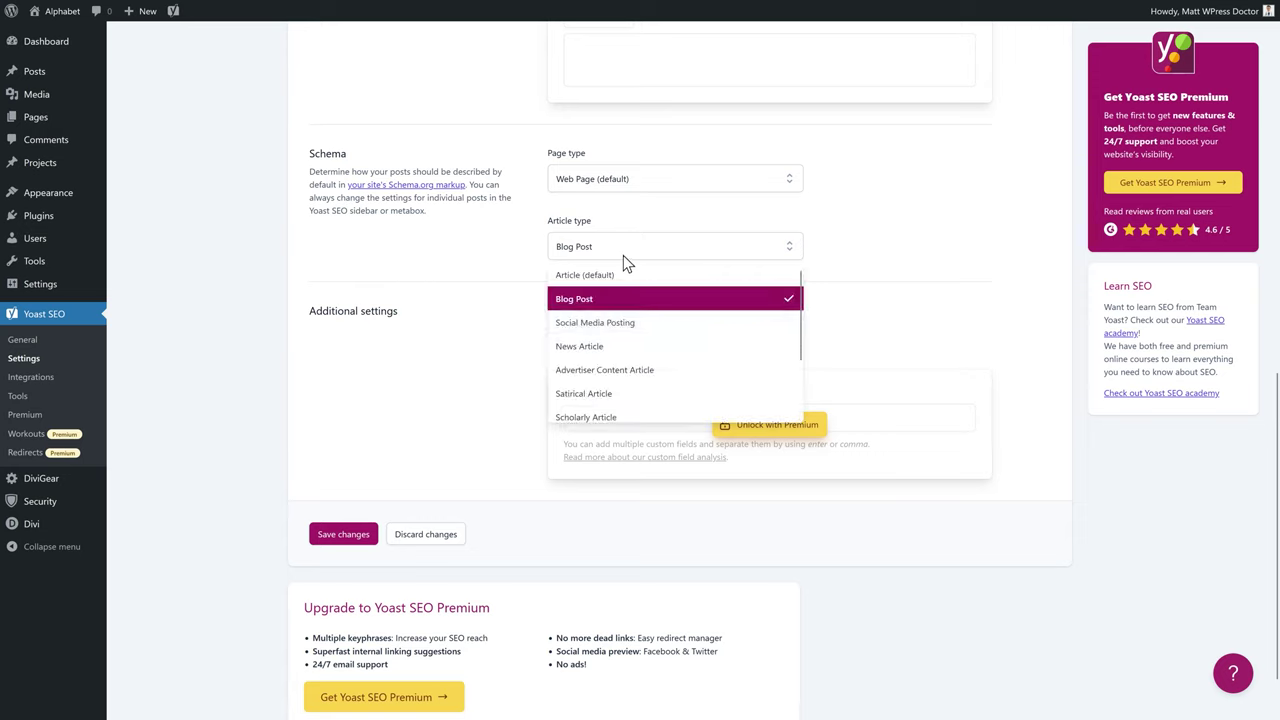
scroll(726, 330, down, 2)
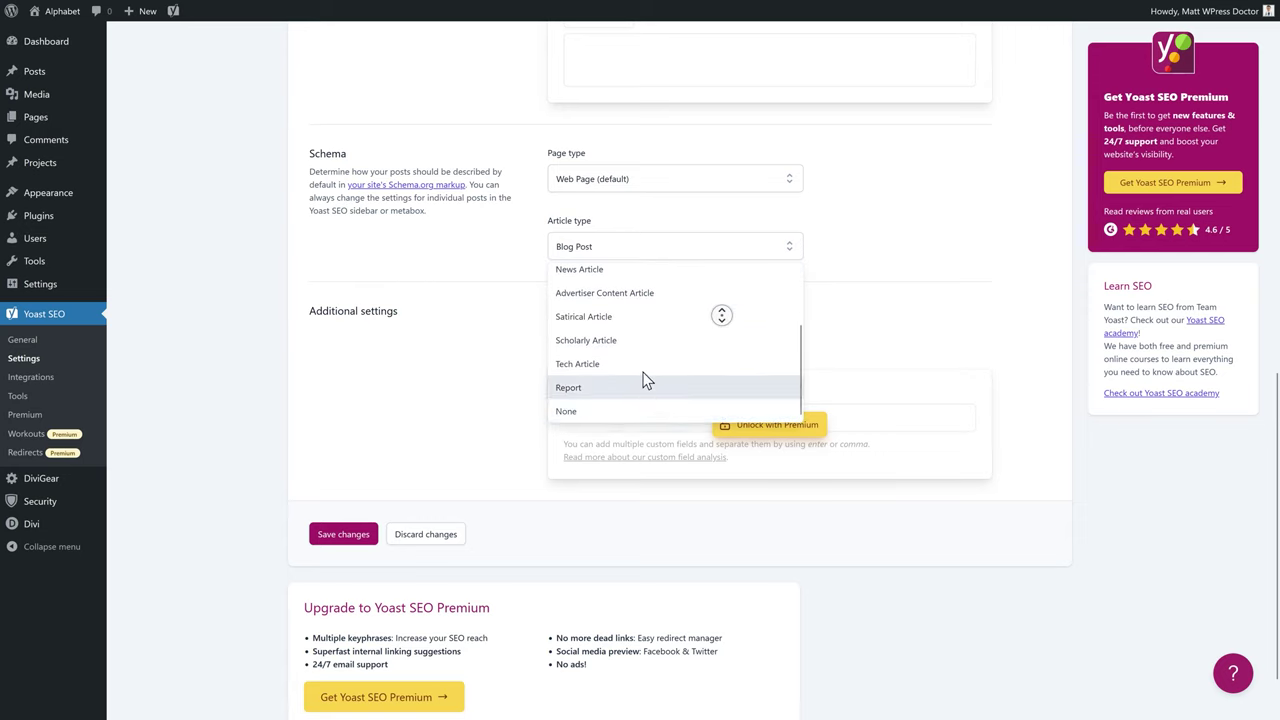
scroll(600, 350, up, 2)
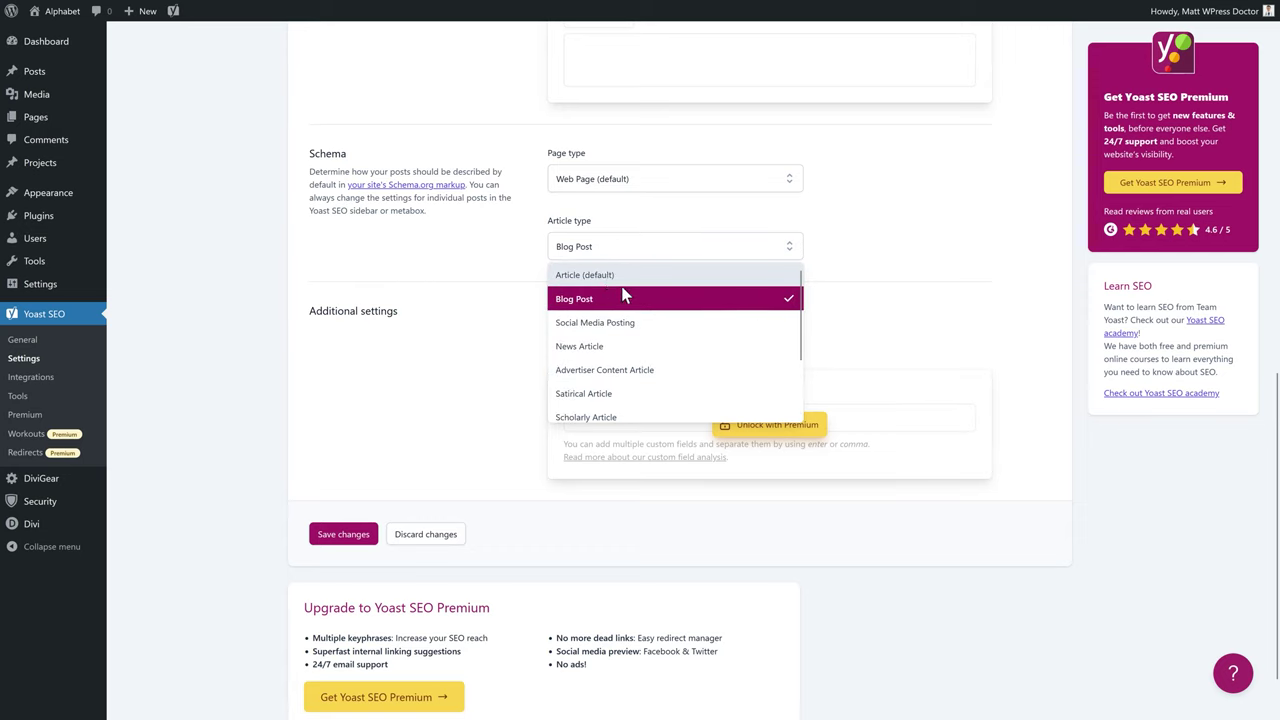
click(592, 276)
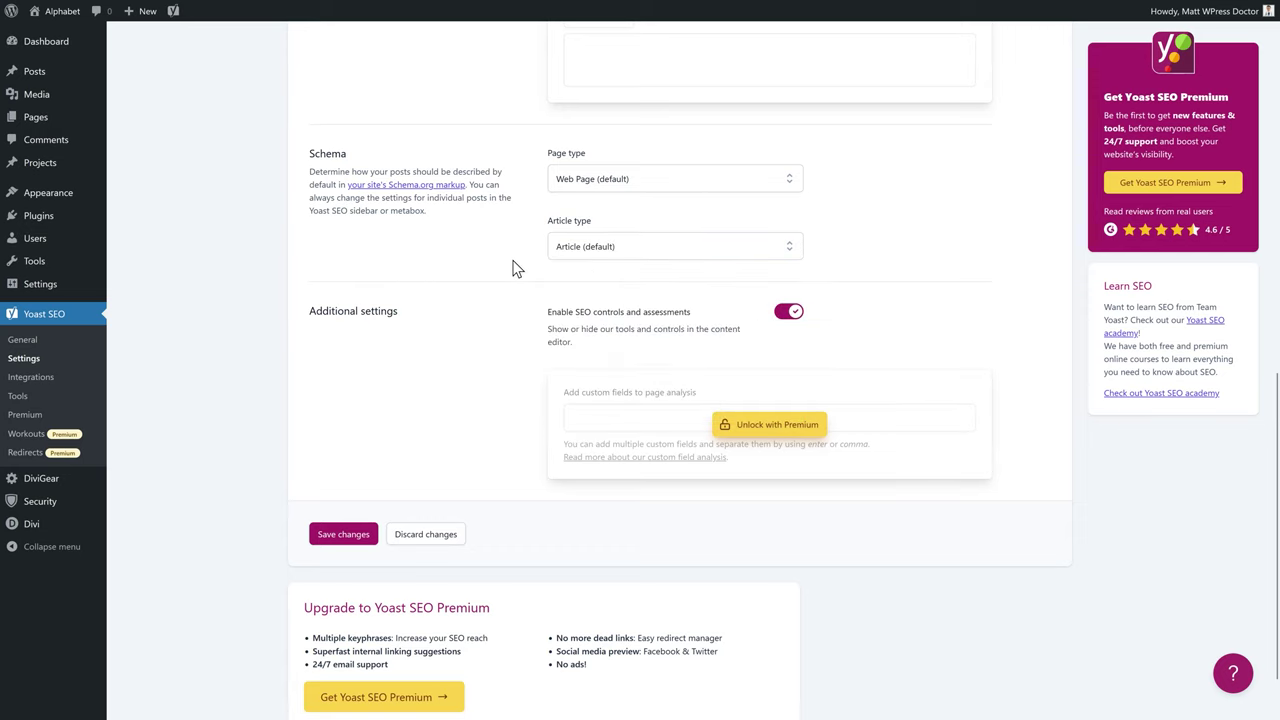
Step: Leave SEO controls and assessments on for posts and save the Posts settings
scroll(540, 320, up, 1)
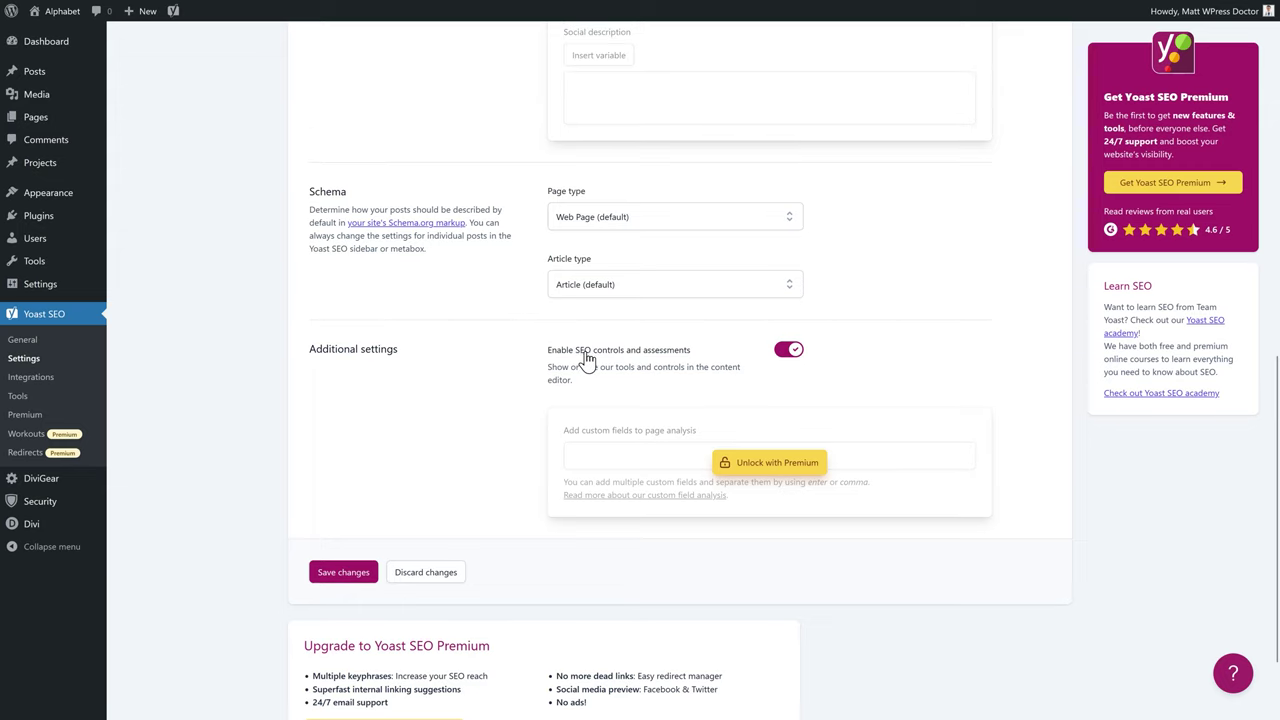
click(790, 352)
click(788, 354)
click(340, 572)
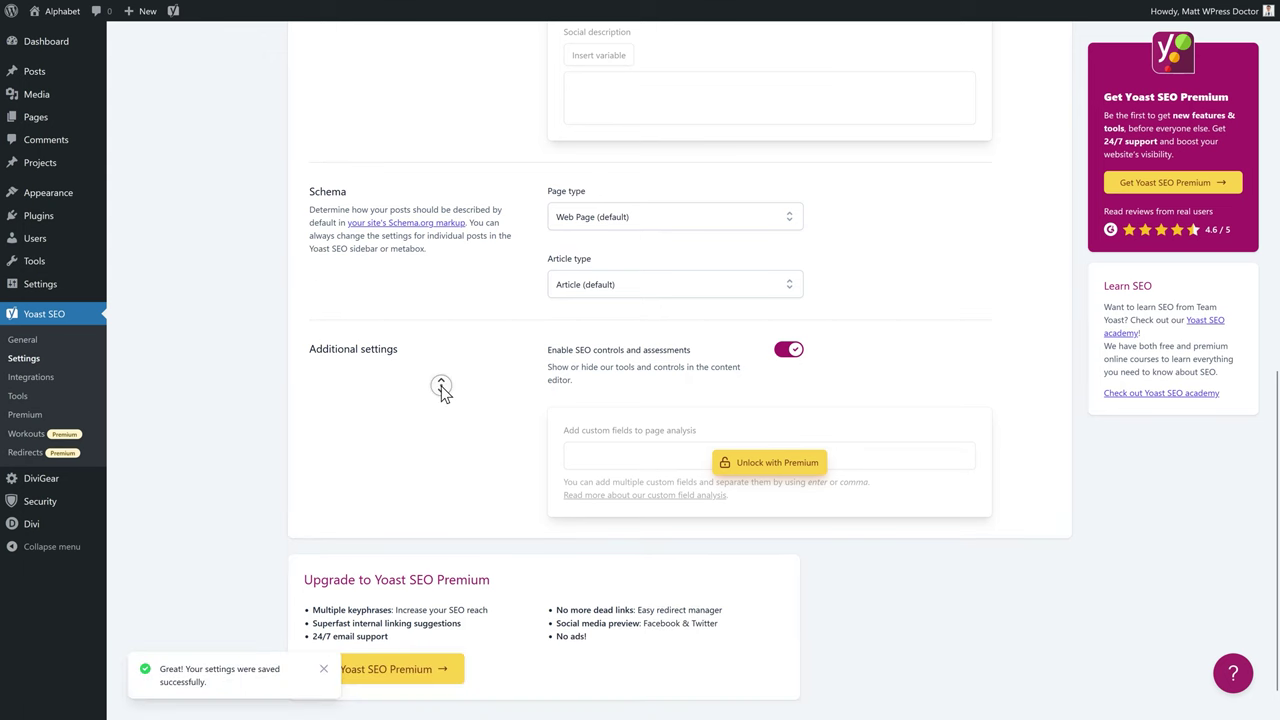
scroll(443, 386, up, 10)
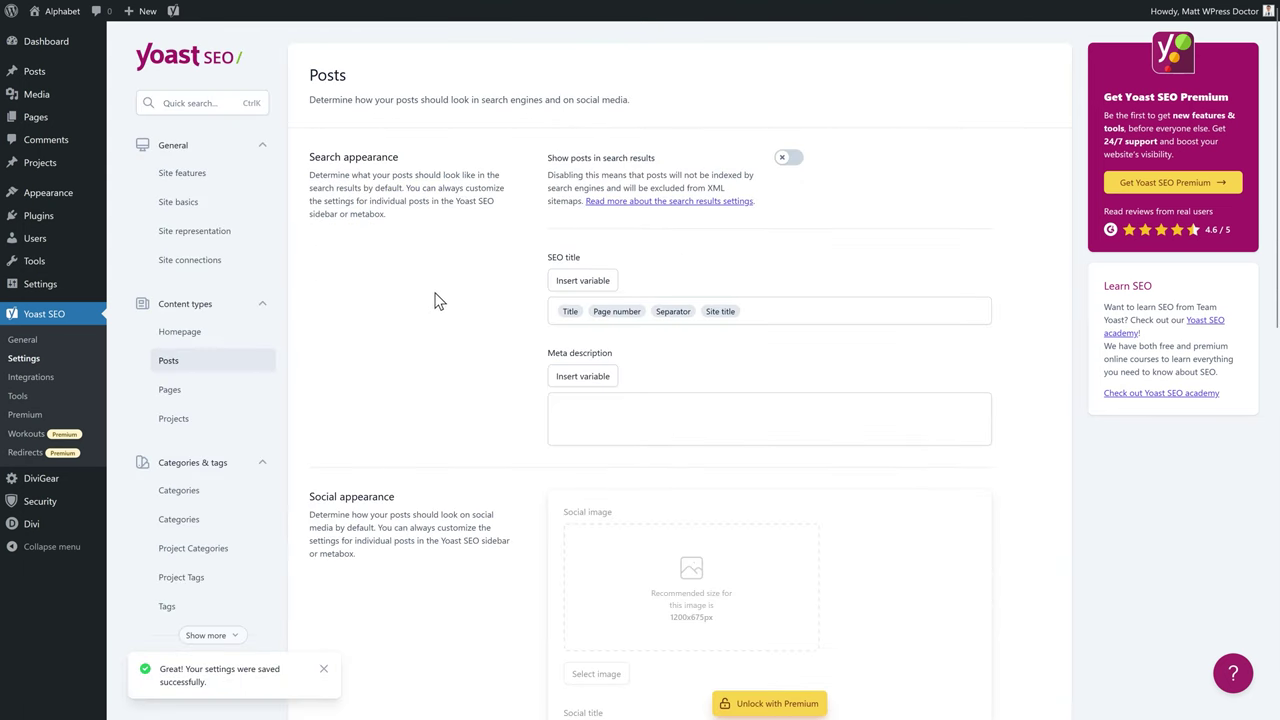
Step: In the Pages content-type settings, keep pages shown in search results
click(178, 399)
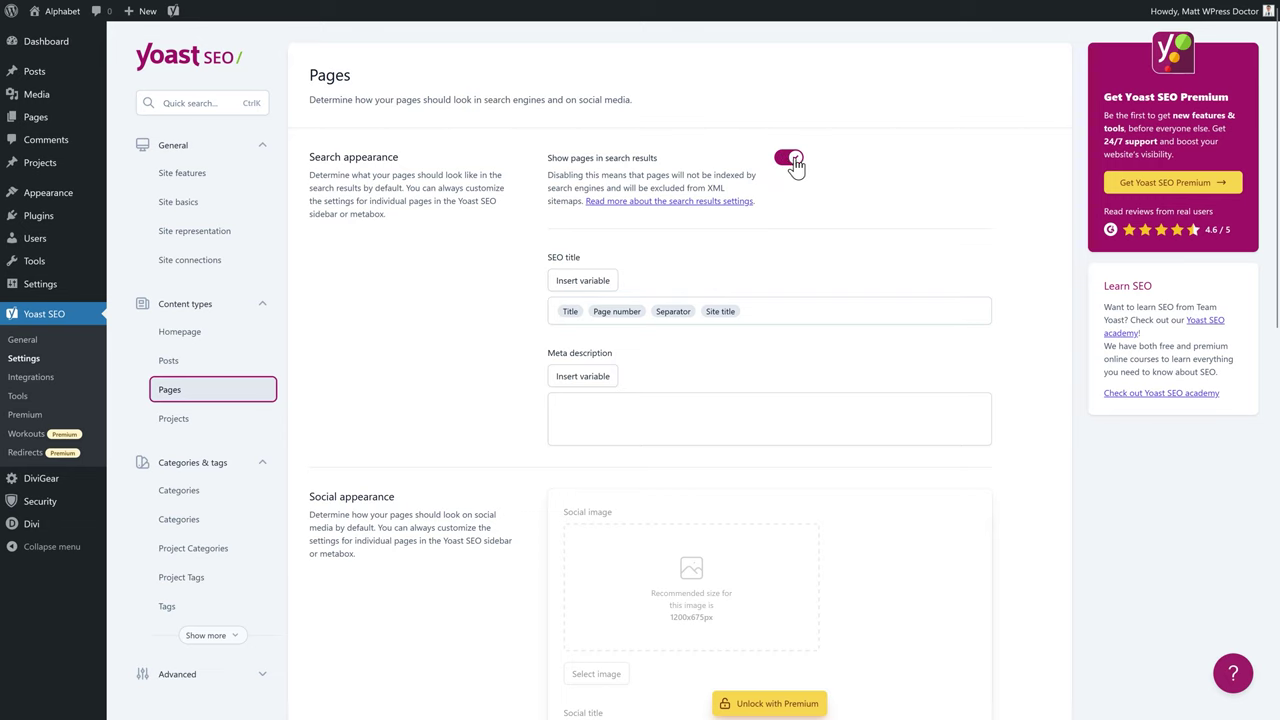
click(839, 205)
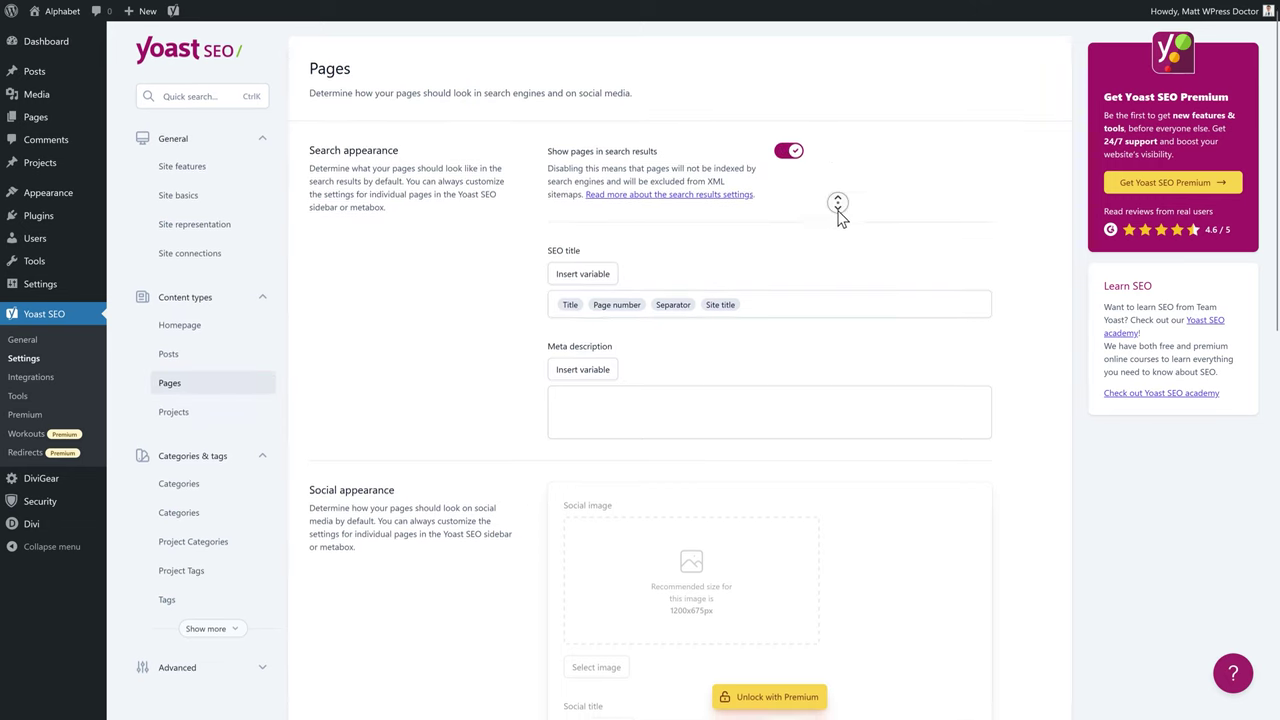
scroll(838, 212, down, 1)
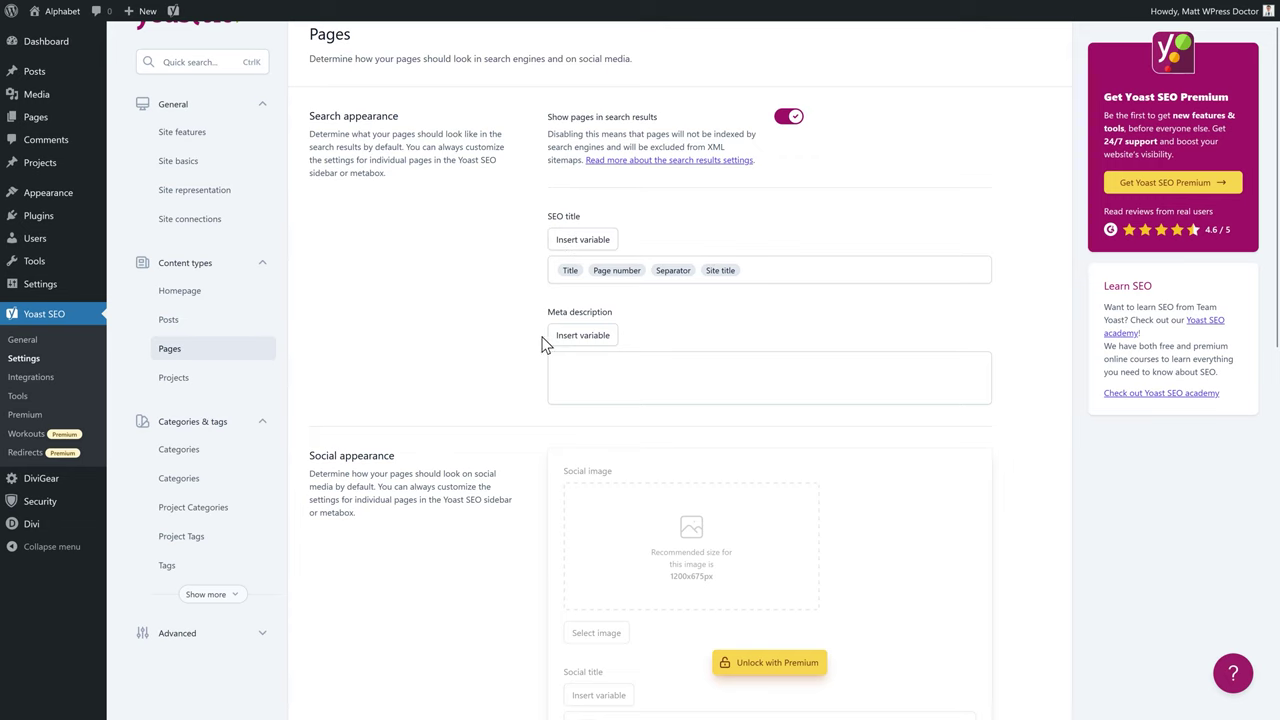
middle_click(508, 344)
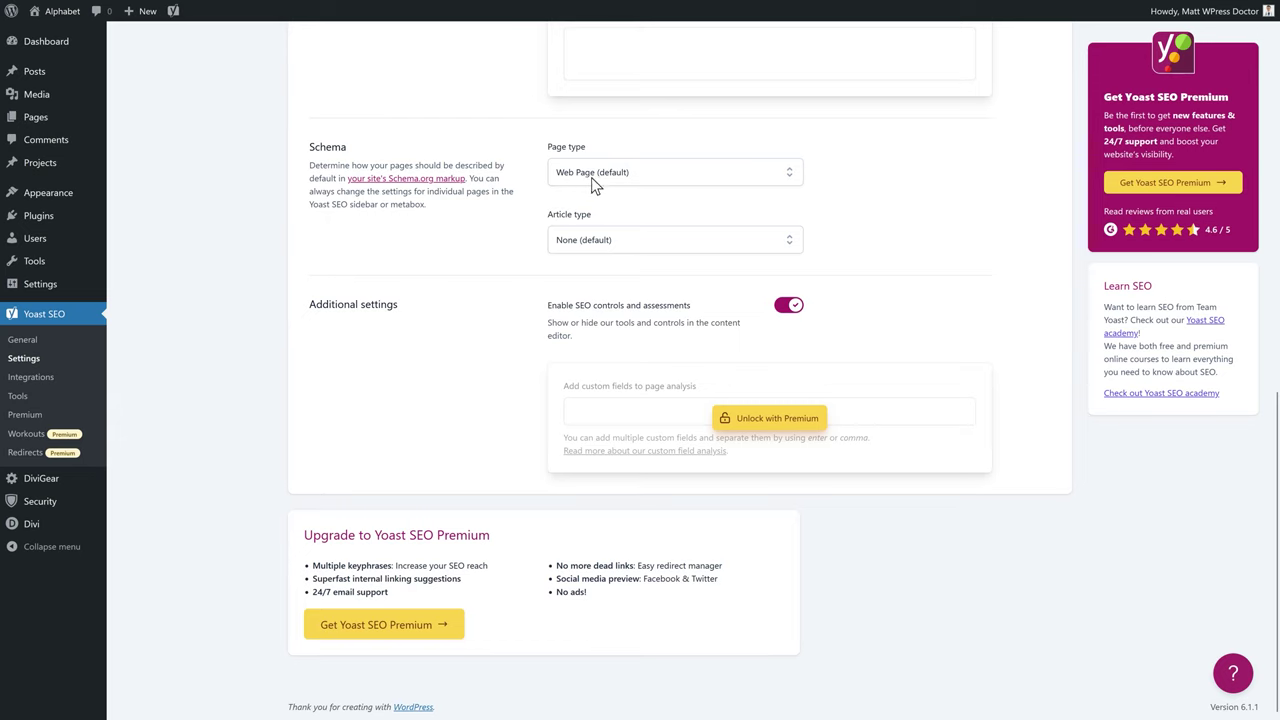
Step: Leave the pages' article type at None (default), with Web Page schema
click(562, 239)
scroll(609, 282, up, 2)
scroll(611, 290, down, 2)
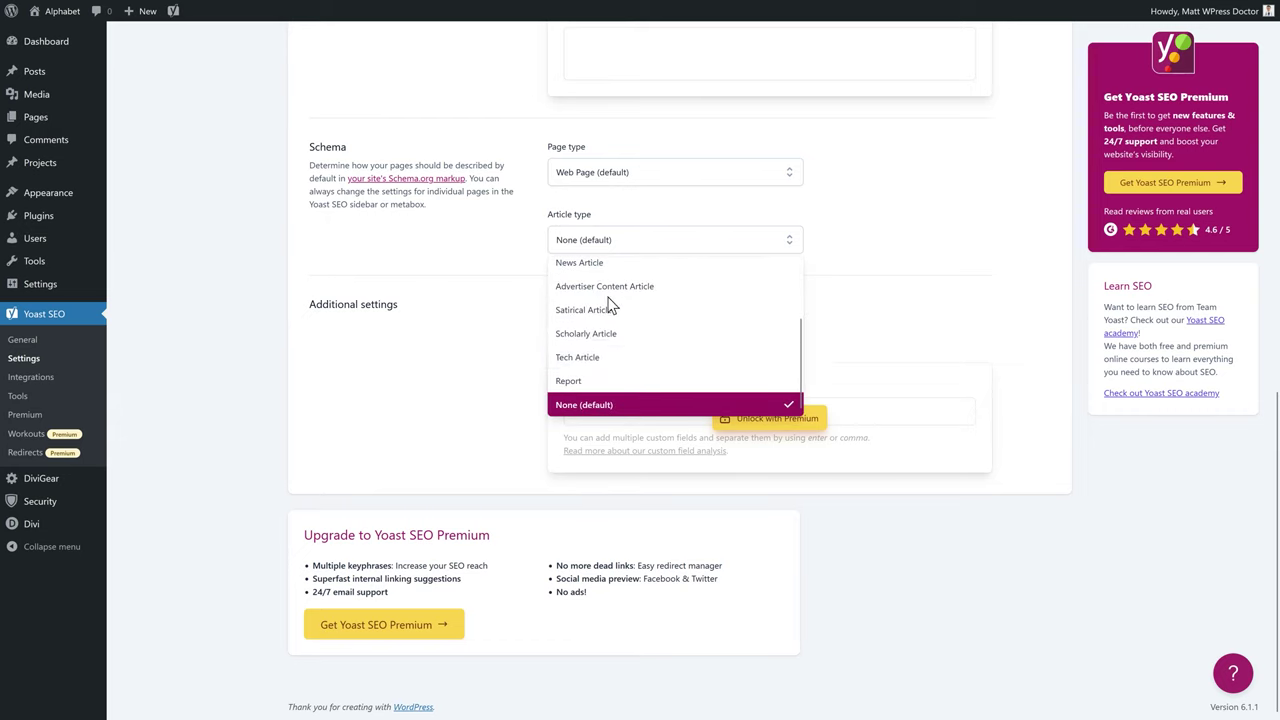
click(555, 406)
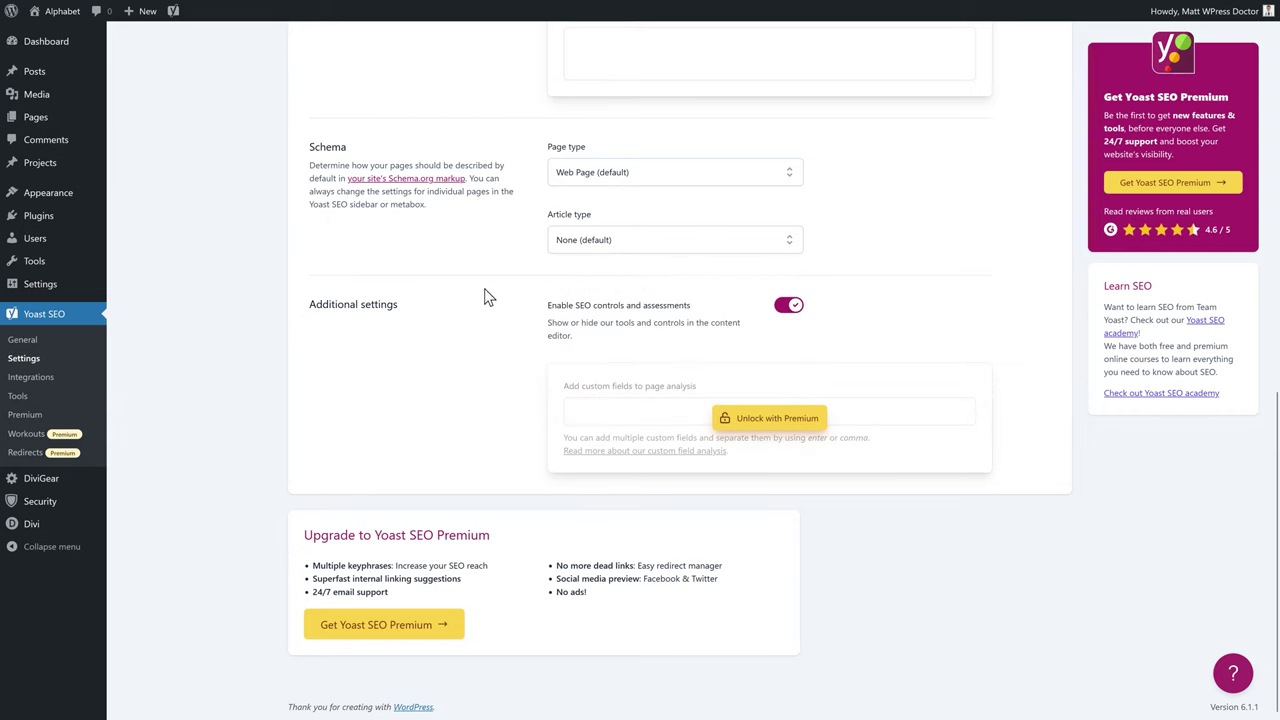
click(560, 242)
scroll(640, 352, up, 1)
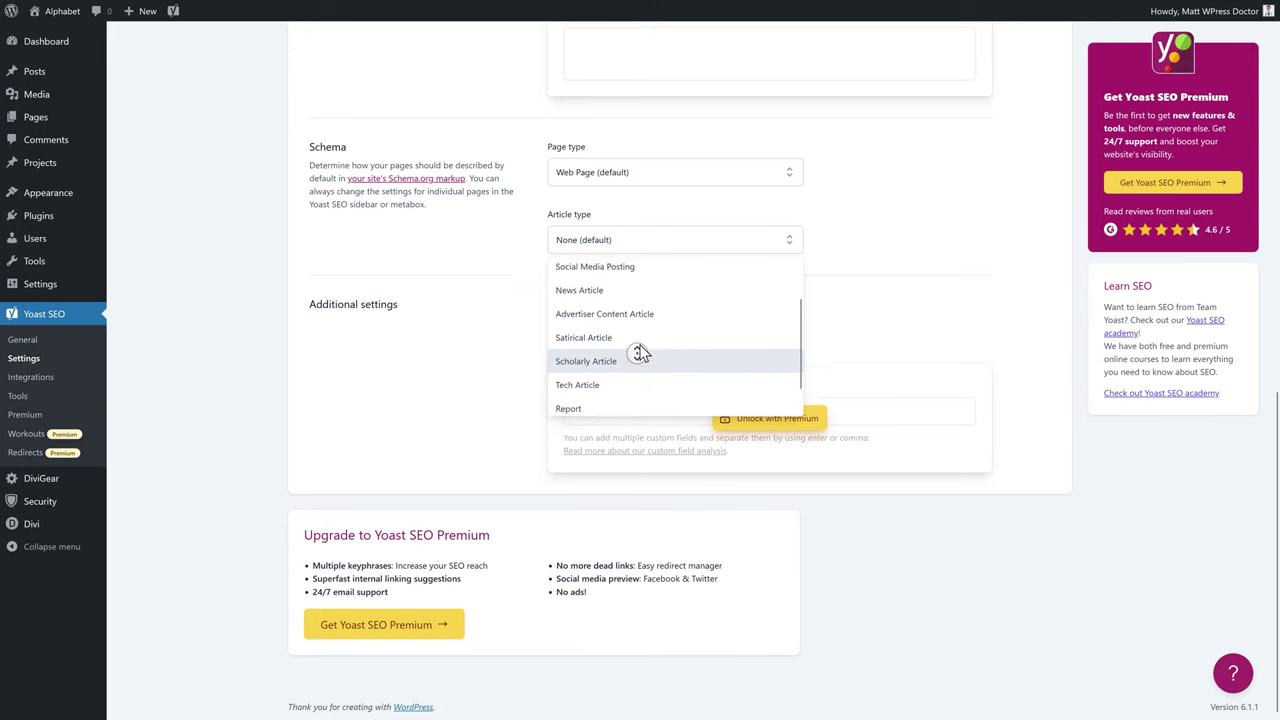
scroll(640, 352, up, 2)
scroll(640, 352, down, 3)
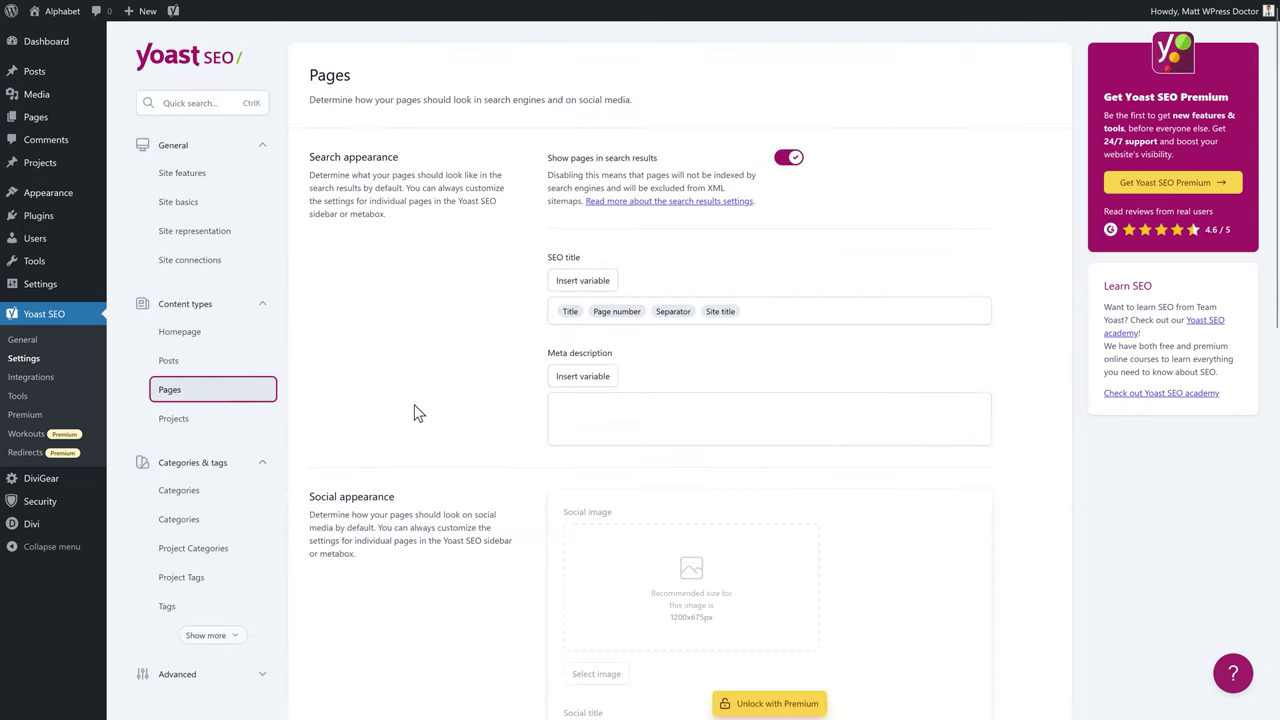
Step: Switch off 'Show projects in search results' in the Projects content-type settings
click(190, 422)
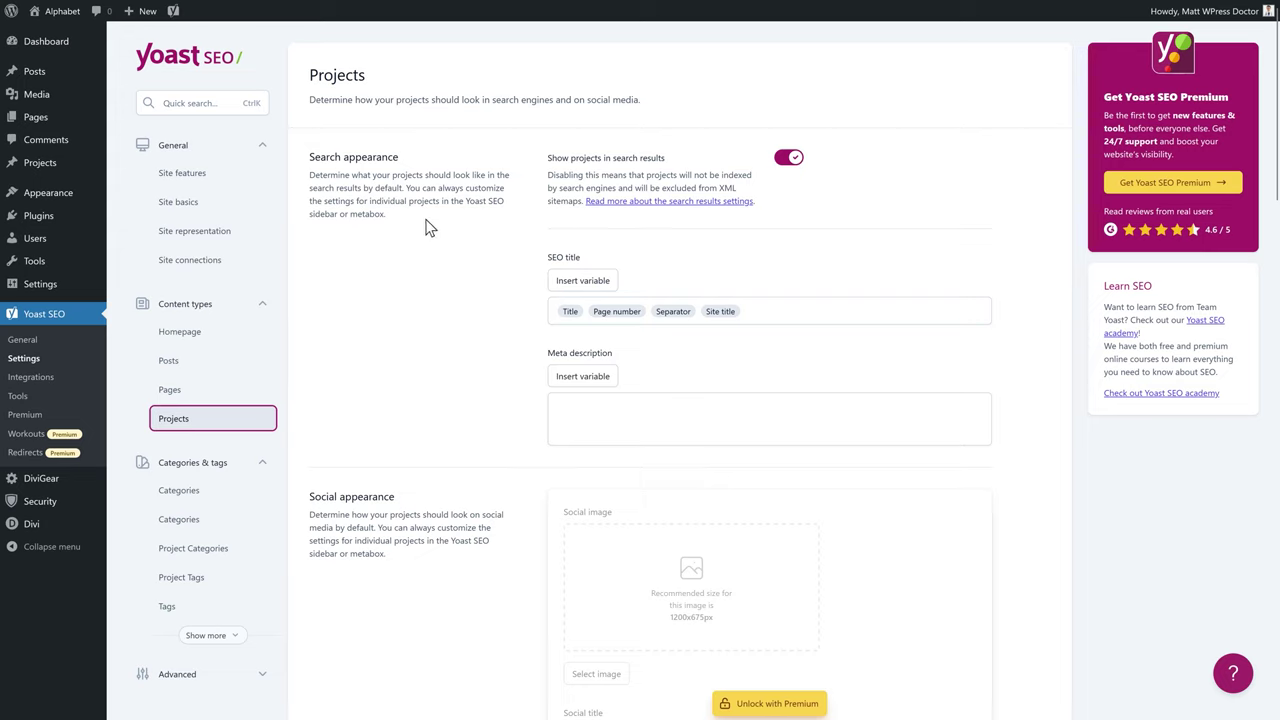
click(790, 160)
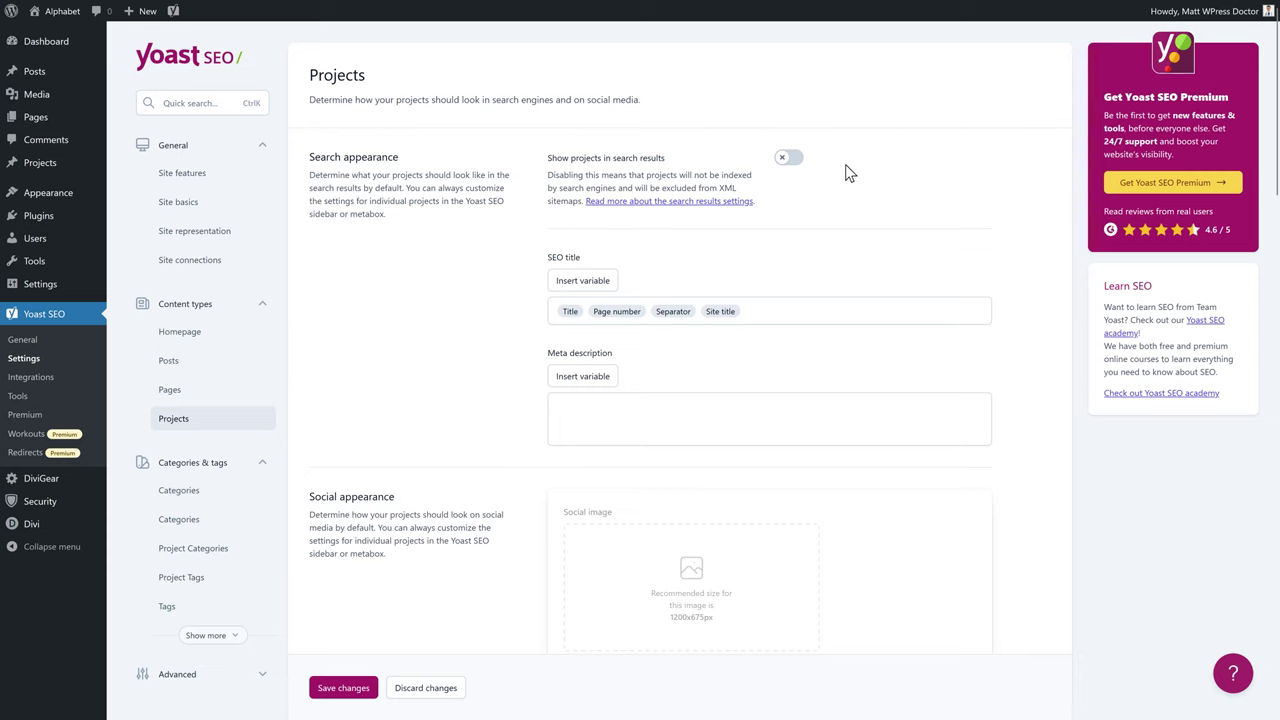
middle_click(483, 262)
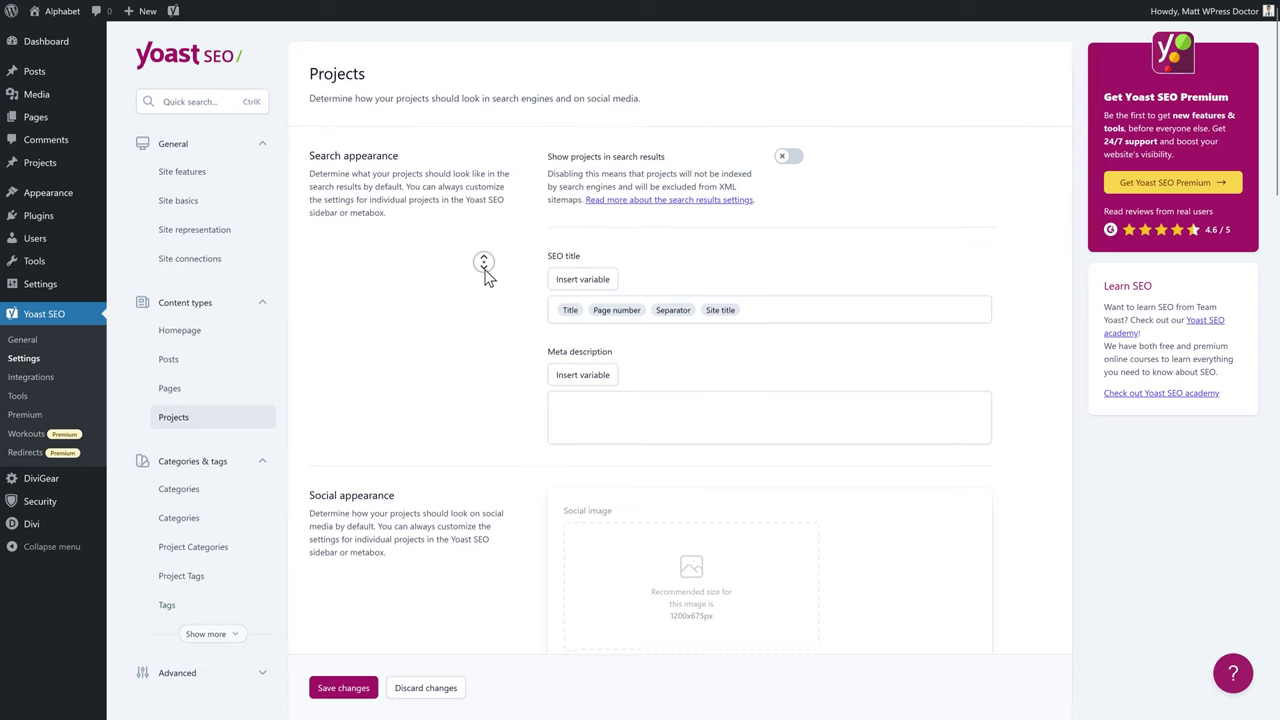